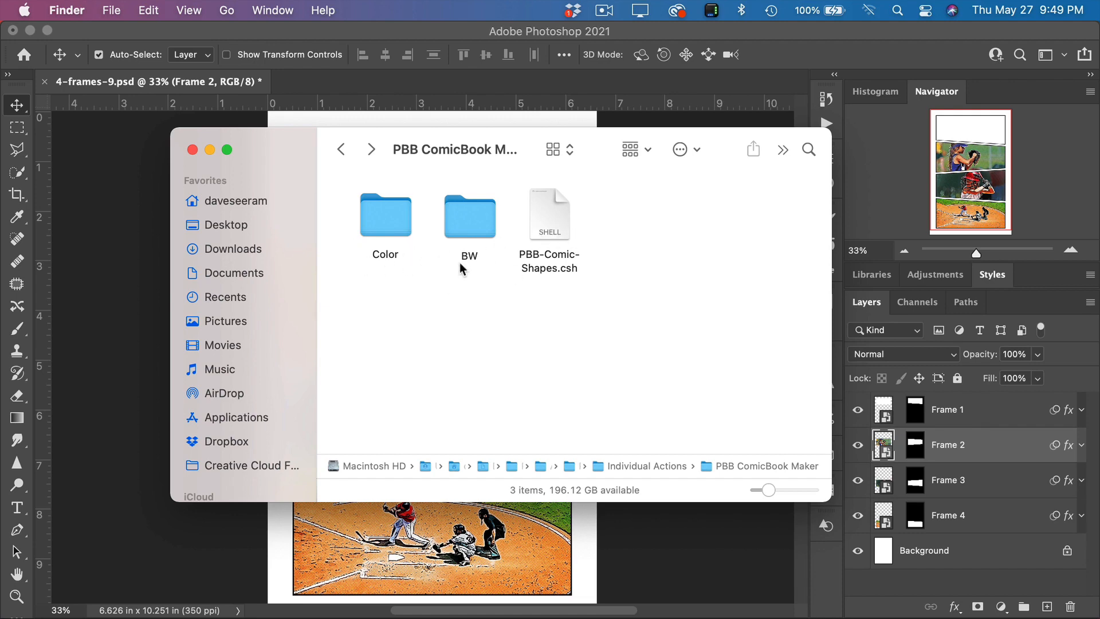
Switch to Photoshop and import the custom shapes file PBB-Comic-Shapes.csh from the PBB ComicBook Maker folder
{"action": "left_click", "coordinate": [111, 176]}
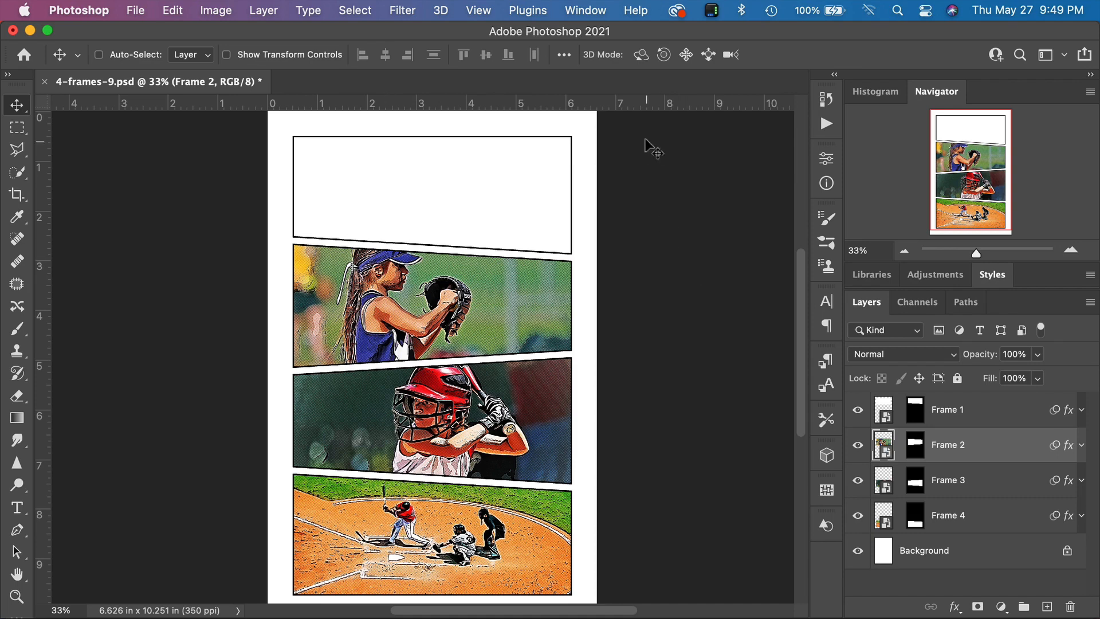
{"action": "left_click", "coordinate": [578, 13]}
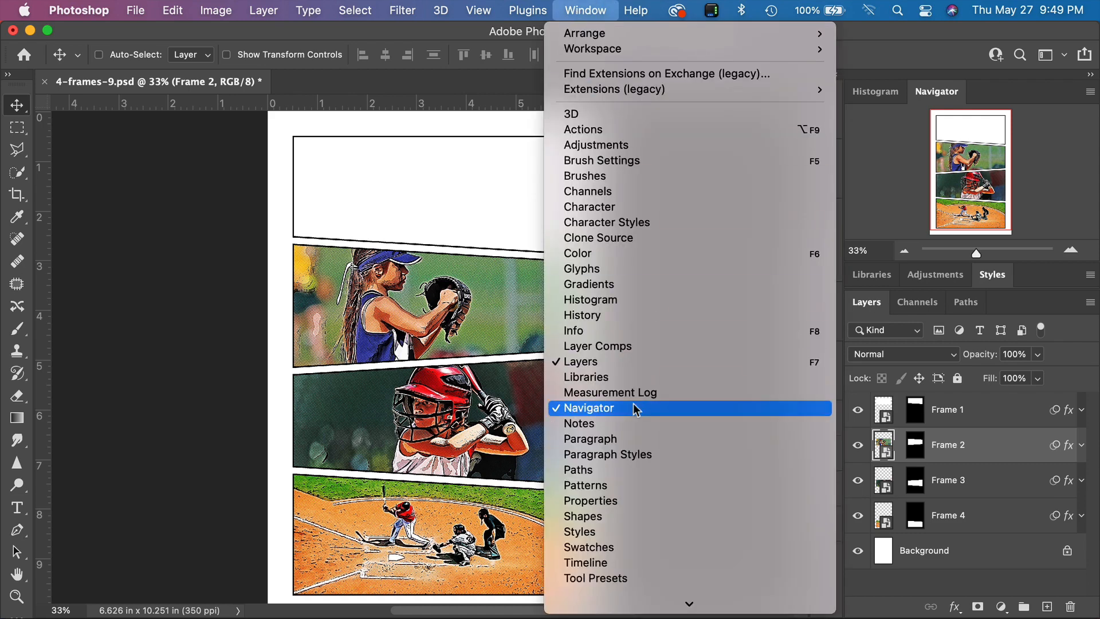
{"action": "left_click", "coordinate": [608, 516]}
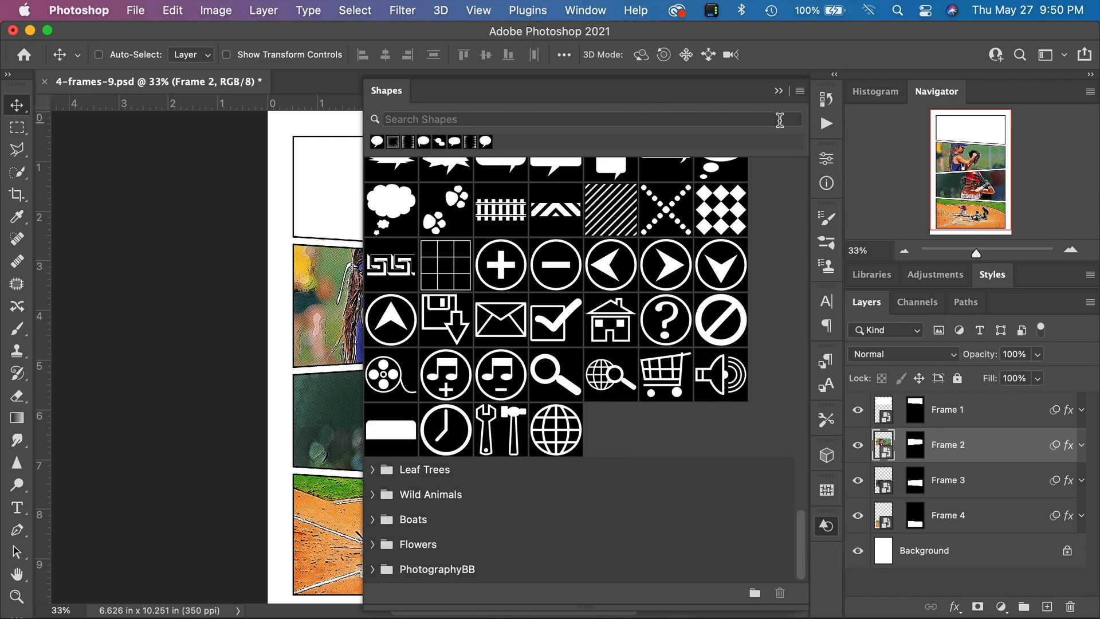
{"action": "left_click", "coordinate": [802, 93]}
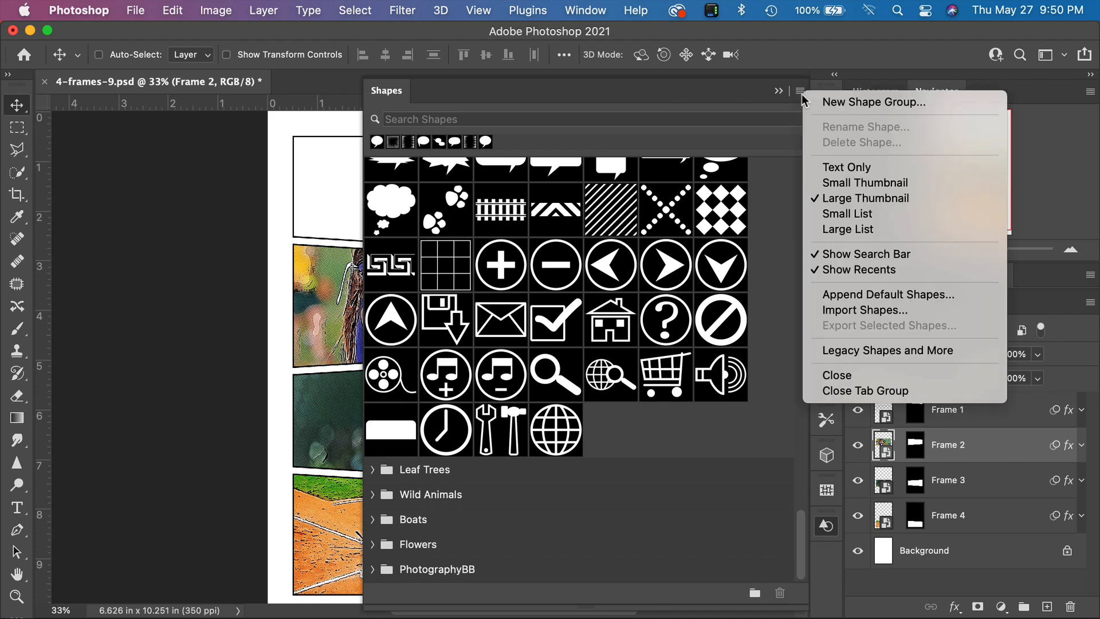
{"action": "left_click", "coordinate": [856, 310]}
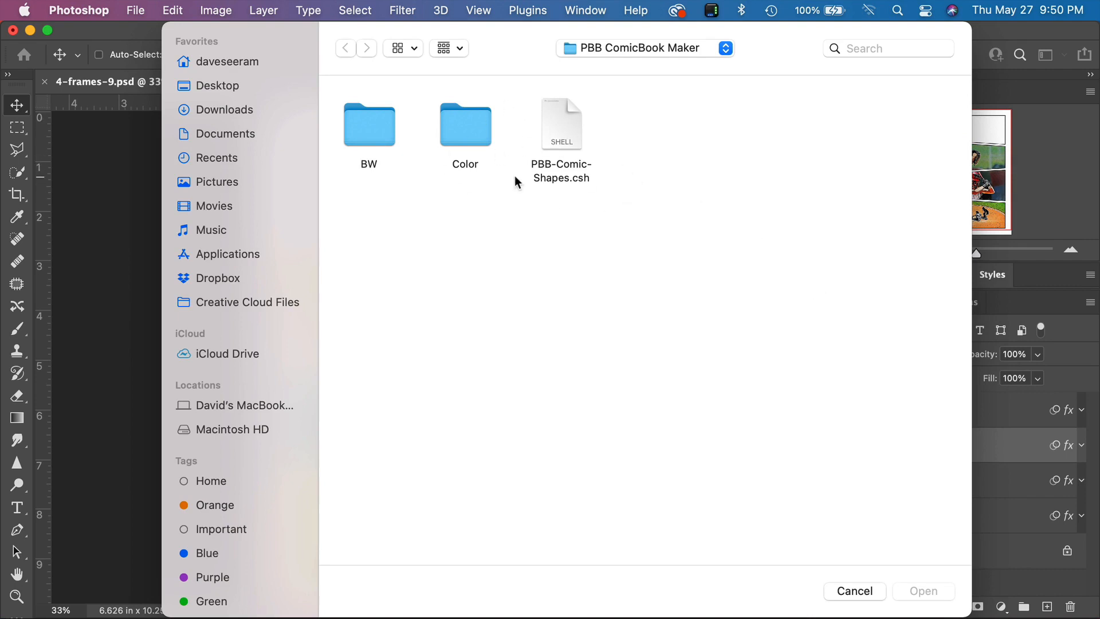
{"action": "left_click", "coordinate": [574, 143]}
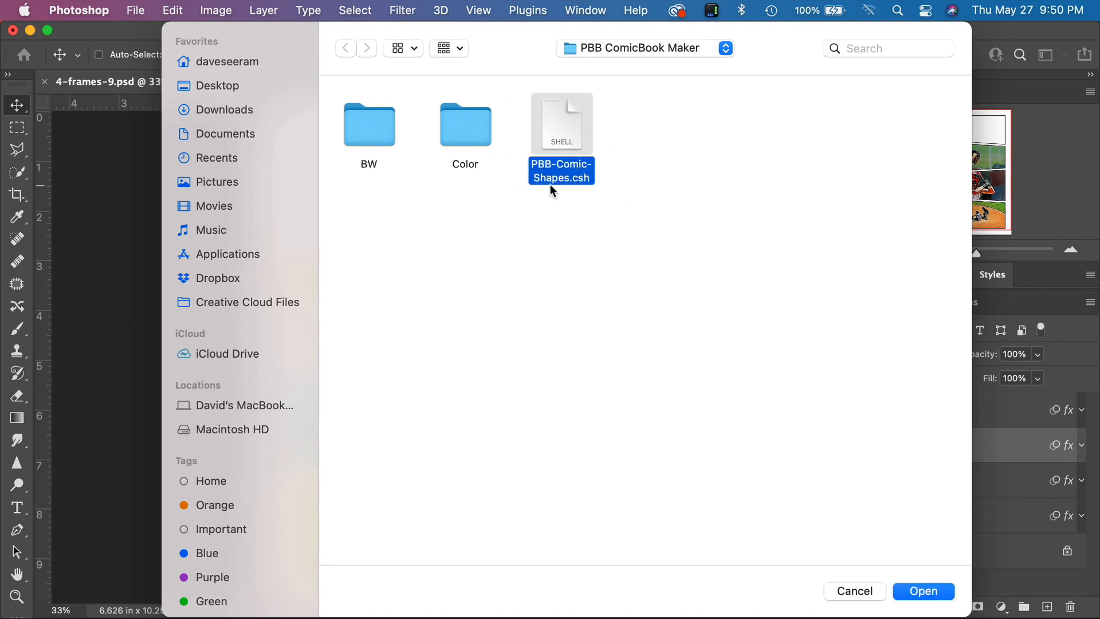
{"action": "left_click", "coordinate": [923, 590]}
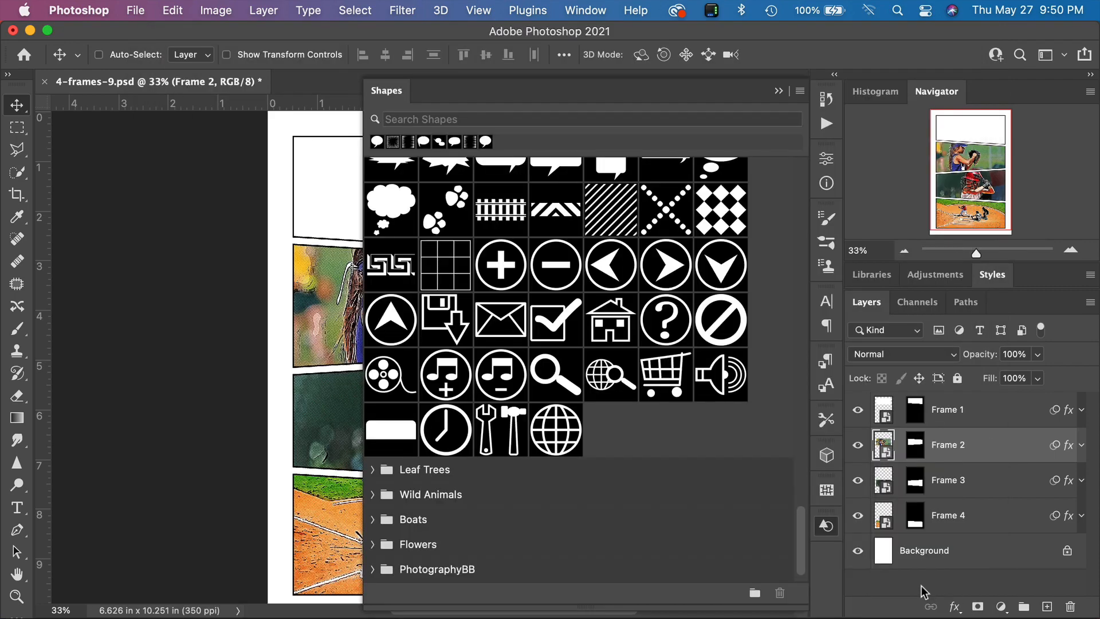
Expand the PBB-Comic-Shapes group, examine its speech bubbles and line effects, and collapse the shapes collection
{"action": "scroll", "coordinate": [668, 527], "scroll_direction": "down", "scroll_amount": 2}
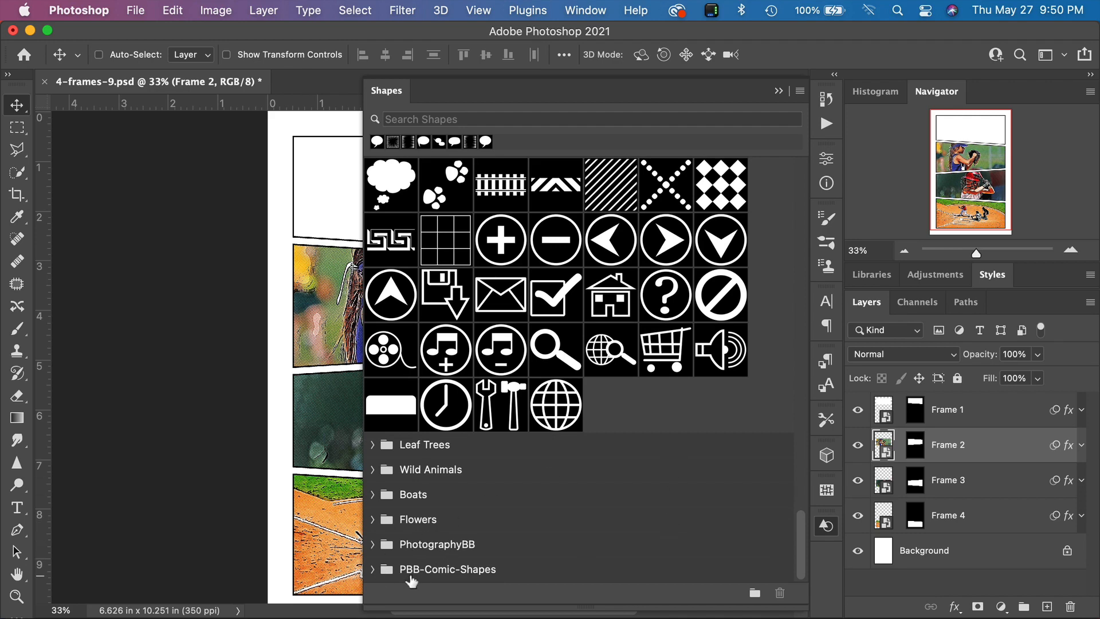
{"action": "left_click", "coordinate": [372, 568]}
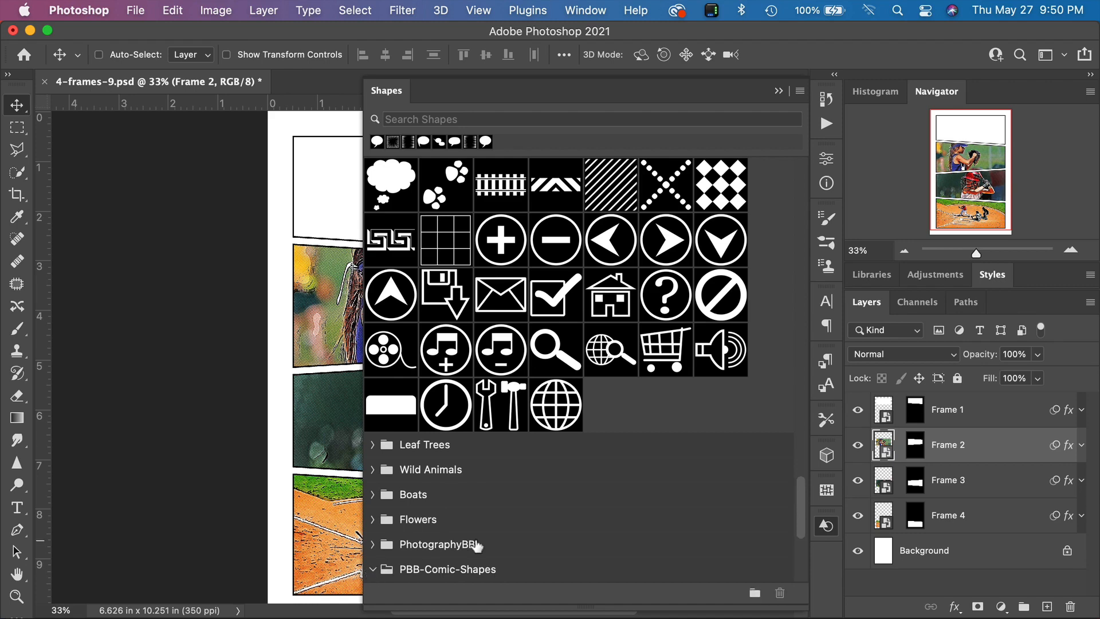
{"action": "scroll", "coordinate": [474, 545], "scroll_direction": "down", "scroll_amount": 5}
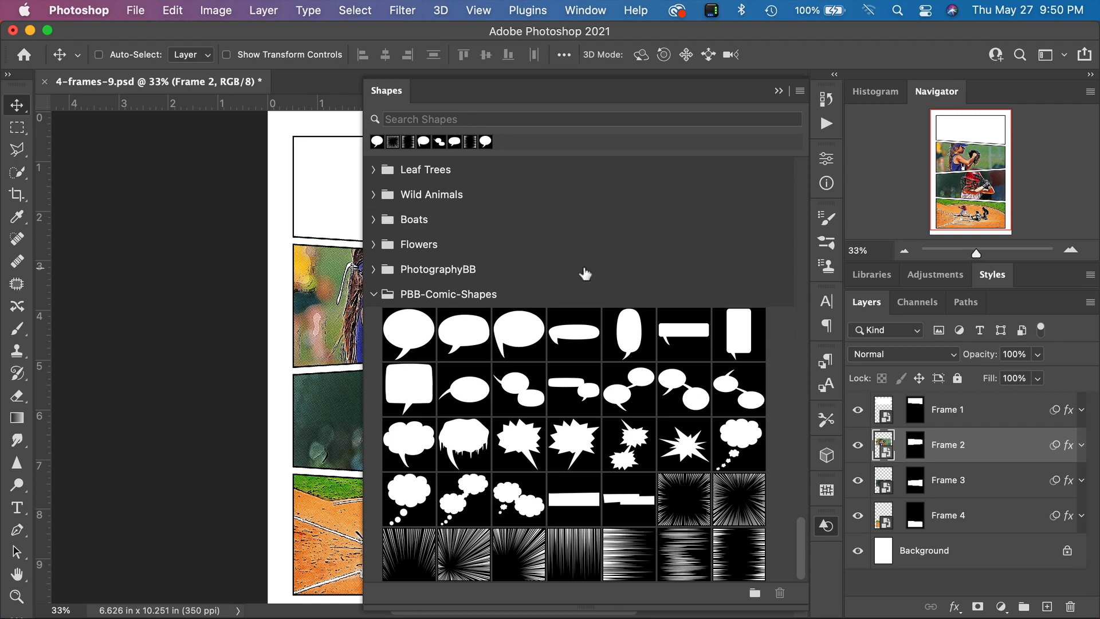
{"action": "left_click", "coordinate": [779, 92]}
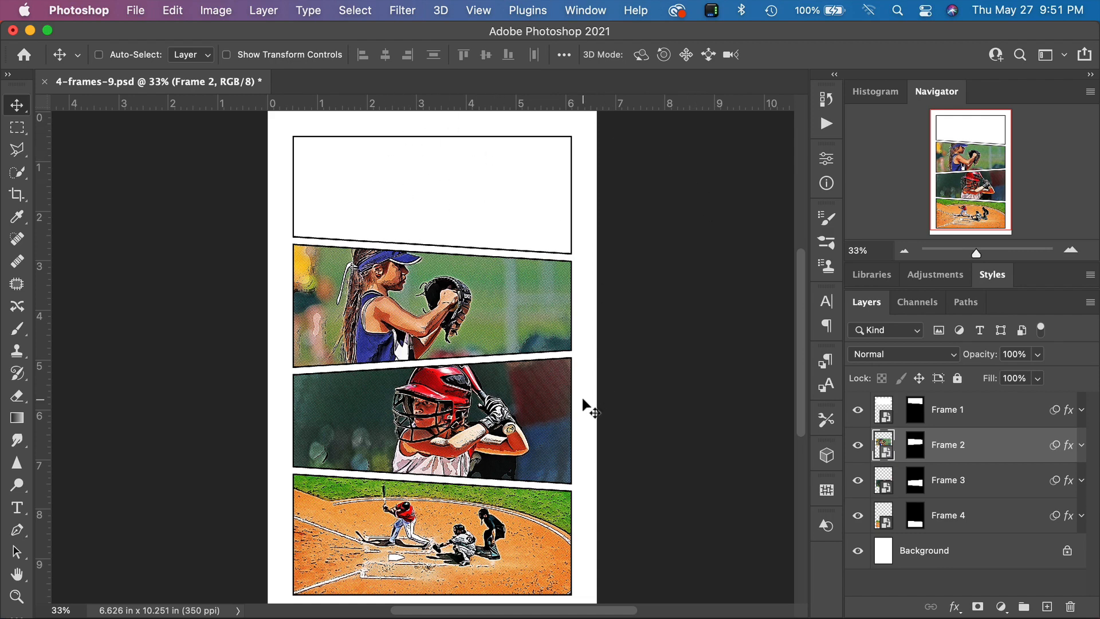
Open the contents of the Frame 1 smart object and place the baseball stadium photo from ComicBook Images as an embedded image
{"action": "left_click", "coordinate": [975, 418]}
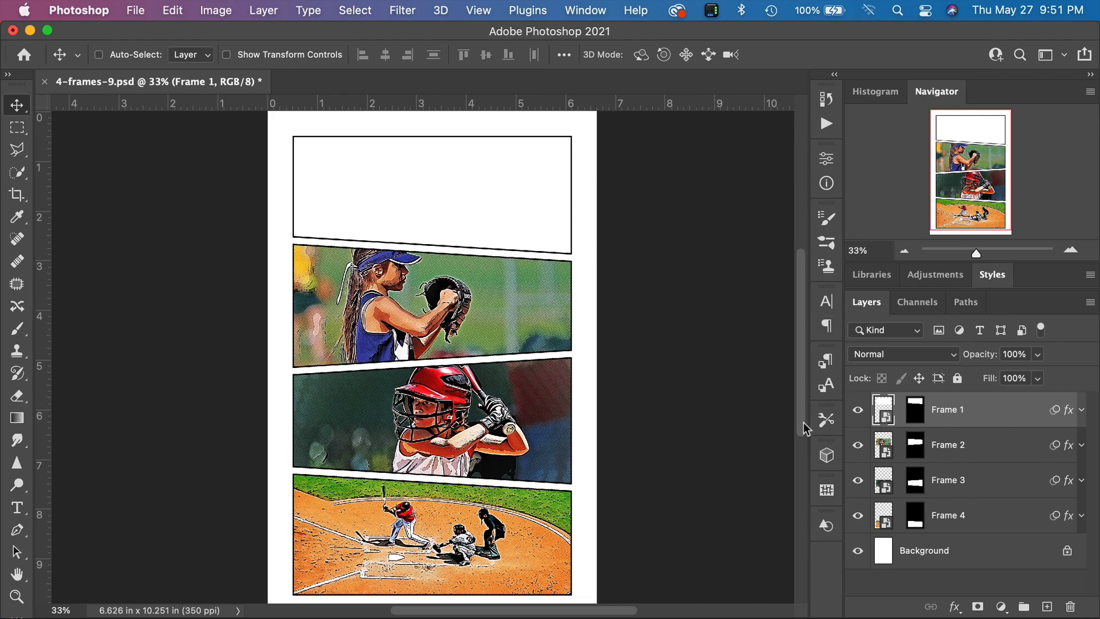
{"action": "double_click", "coordinate": [885, 412]}
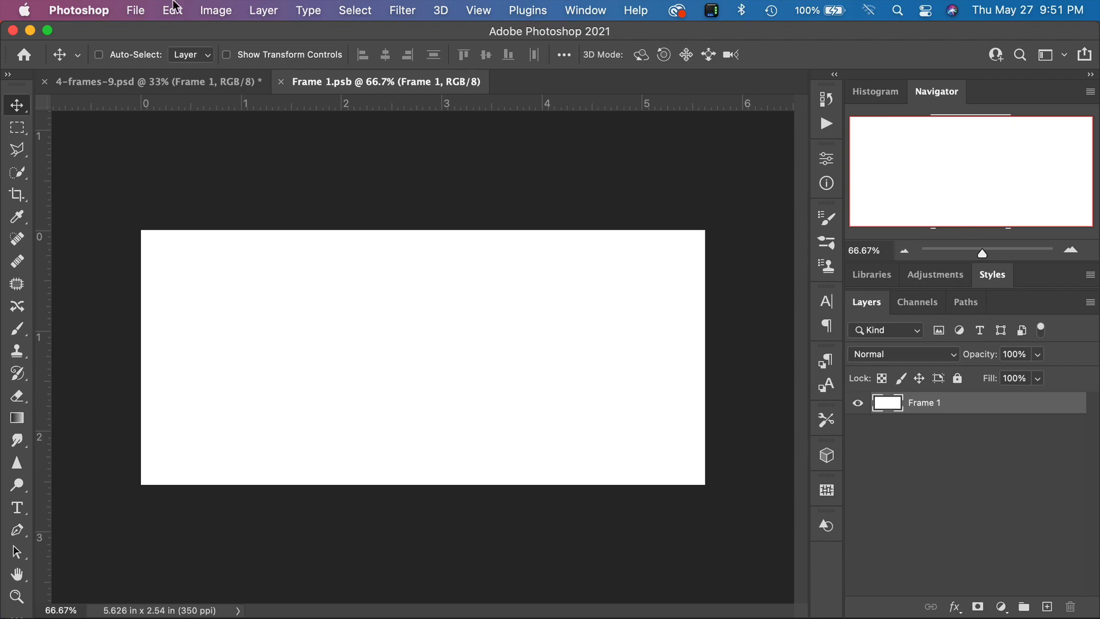
{"action": "left_click", "coordinate": [137, 9]}
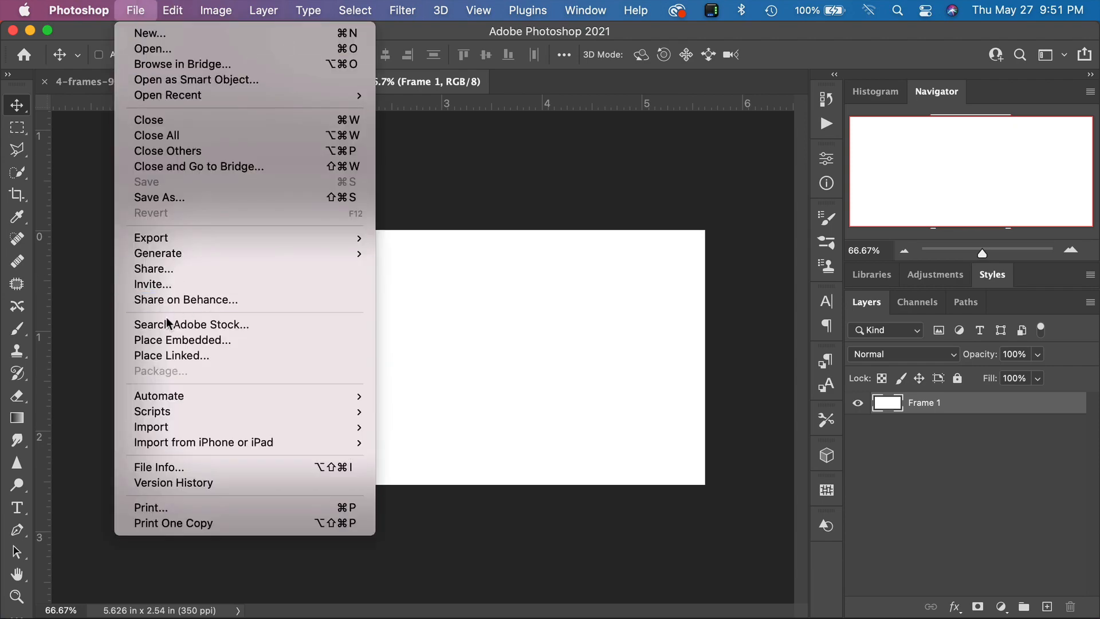
{"action": "left_click", "coordinate": [235, 341]}
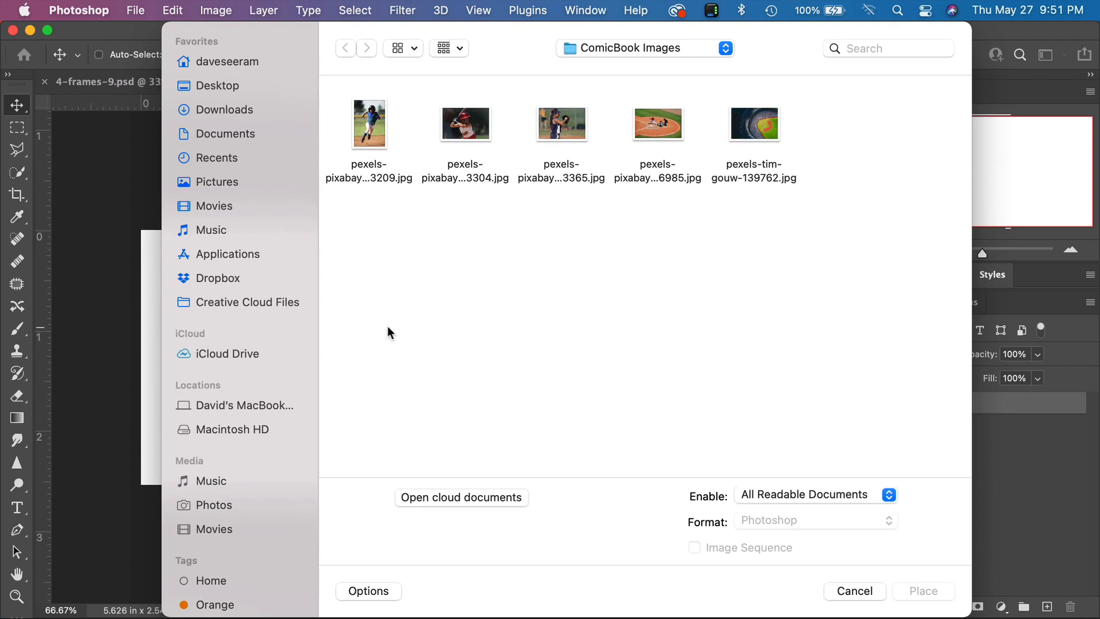
{"action": "left_click", "coordinate": [769, 128]}
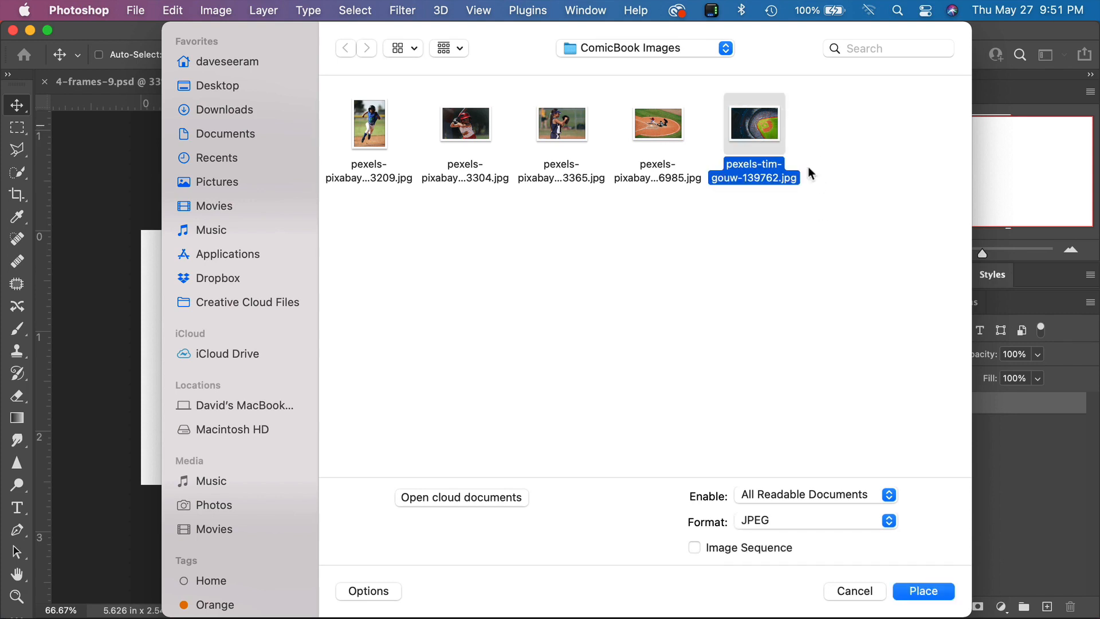
{"action": "left_click", "coordinate": [924, 591]}
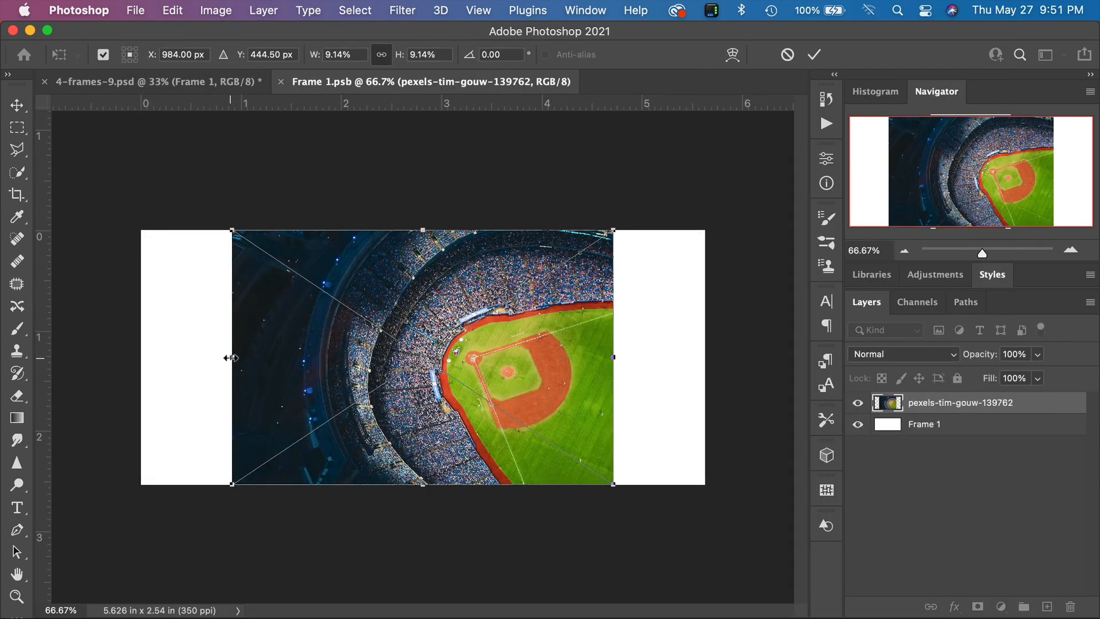
Scale the placed stadium photo to about 16.17% so it covers the canvas, shift it slightly upward and commit the transform
{"action": "left_click_drag", "start_coordinate": [225, 356], "coordinate": [76, 357]}
{"action": "left_click_drag", "start_coordinate": [626, 359], "coordinate": [704, 357]}
{"action": "mouse_move", "coordinate": [67, 355]}
{"action": "left_mouse_down"}
{"action": "mouse_move", "coordinate": [103, 357]}
{"action": "mouse_move", "coordinate": [68, 353]}
{"action": "left_mouse_up"}
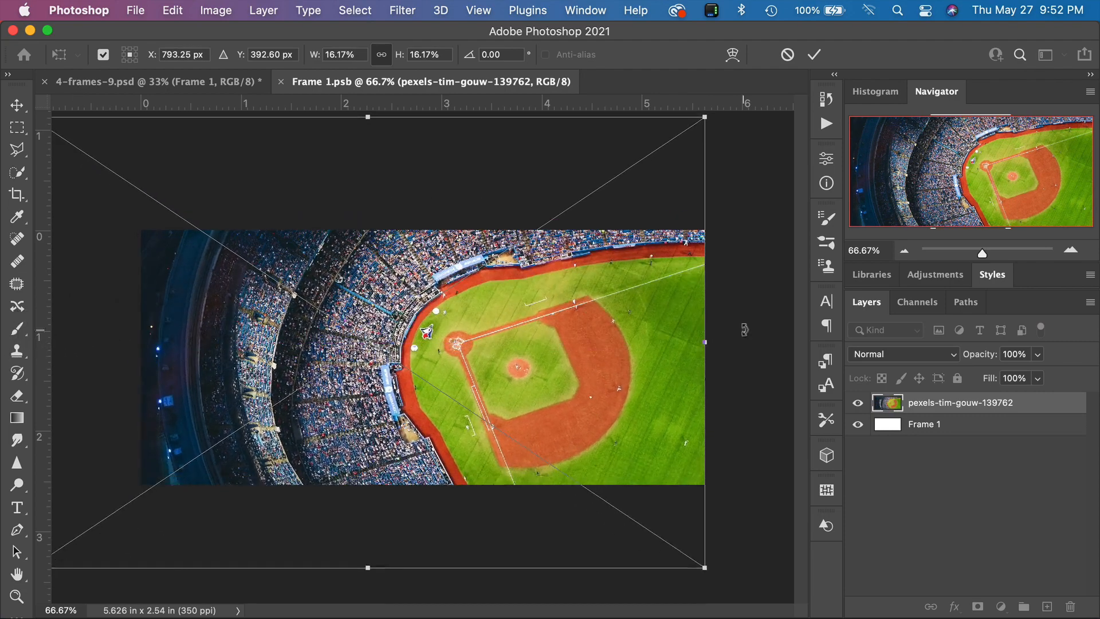
{"action": "left_click_drag", "start_coordinate": [662, 373], "coordinate": [662, 360]}
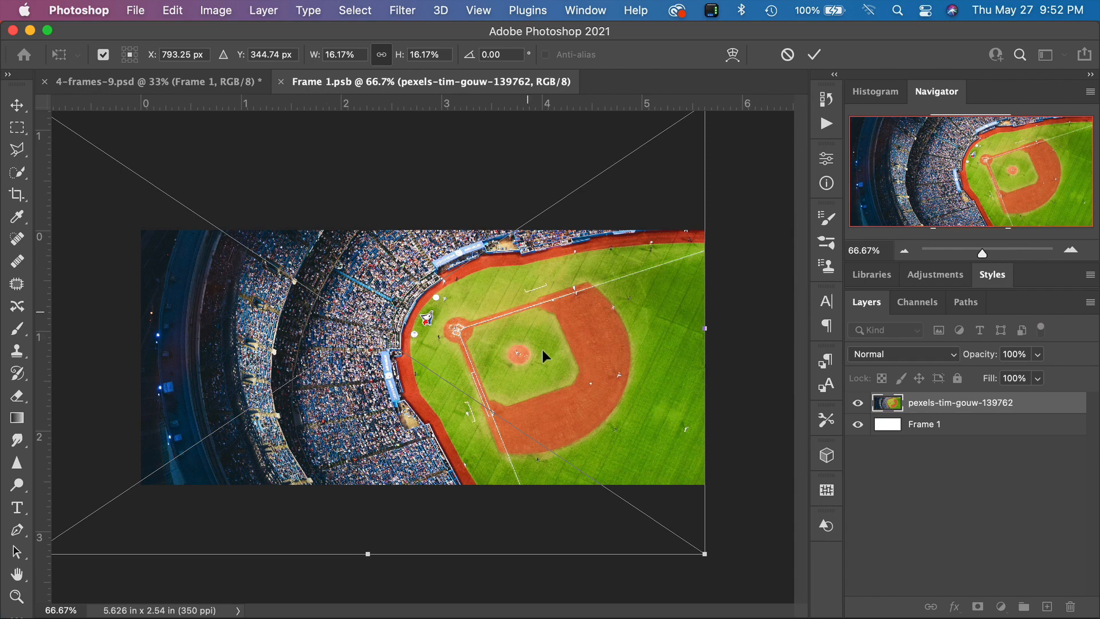
{"action": "left_click", "coordinate": [815, 55]}
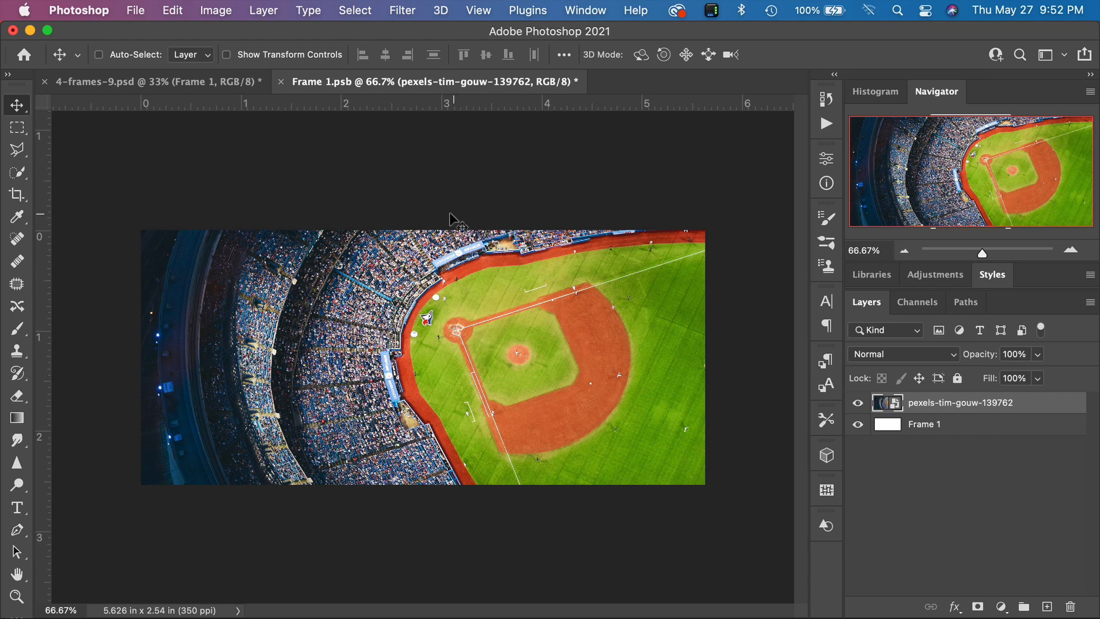
Close Frame 1.psb and save its changes to update the comic page
{"action": "left_click", "coordinate": [281, 85]}
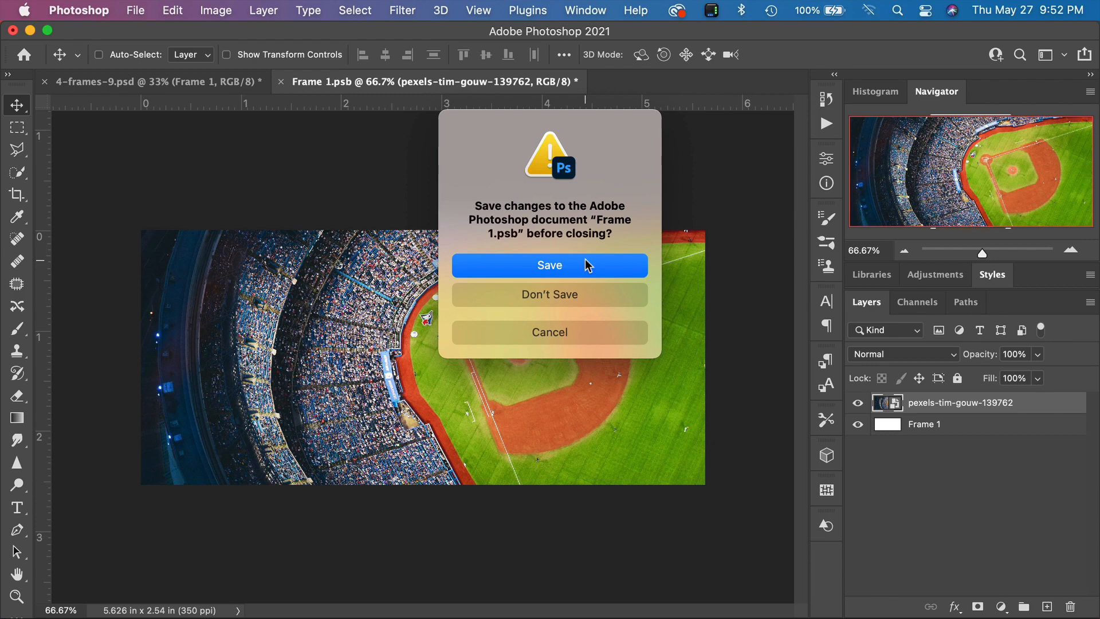
{"action": "left_click", "coordinate": [584, 267]}
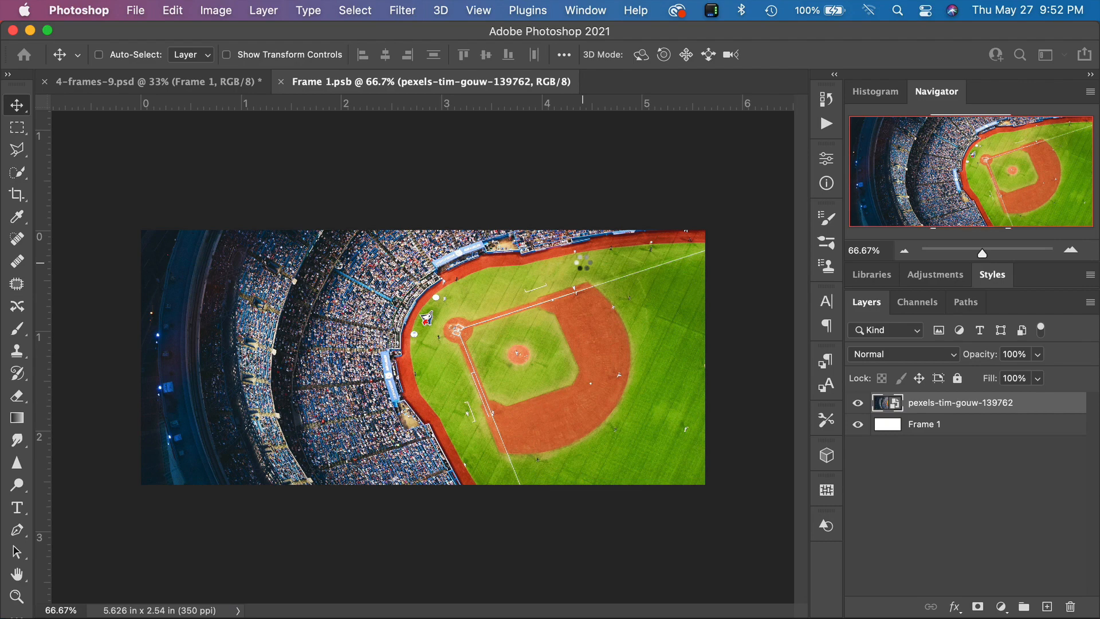
{"action": "key", "text": "super+w"}
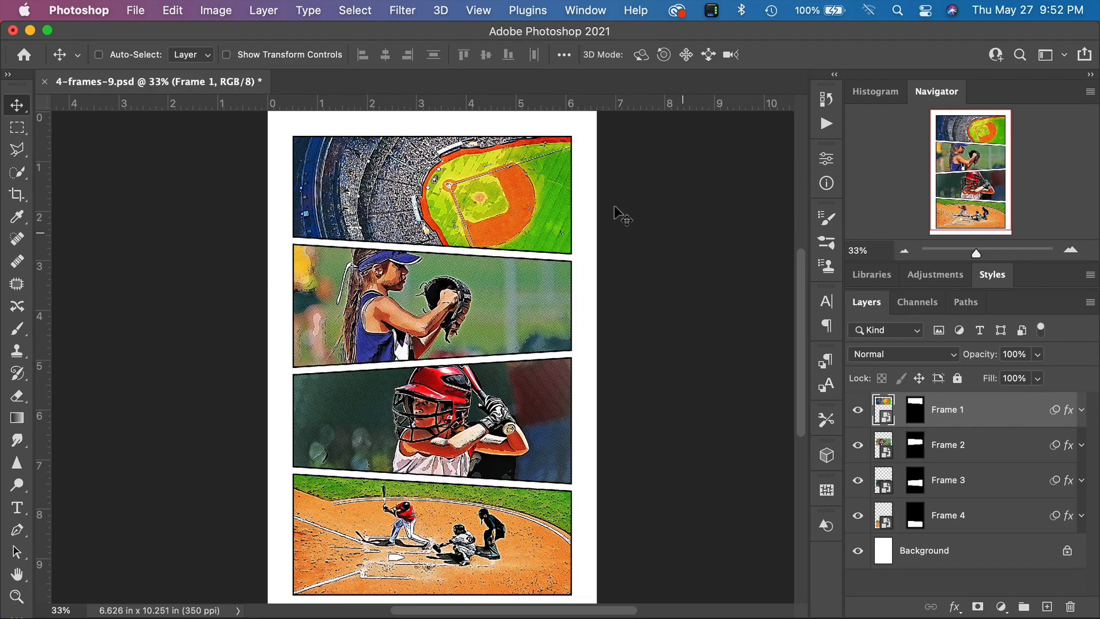
Zoom the comic page to 60% and examine the cartoon effect in the upper frames
{"action": "double_click", "coordinate": [867, 254]}
{"action": "type", "text": "60"}
{"action": "key", "text": "Return"}
{"action": "scroll", "coordinate": [574, 241], "scroll_direction": "up", "scroll_amount": 5}
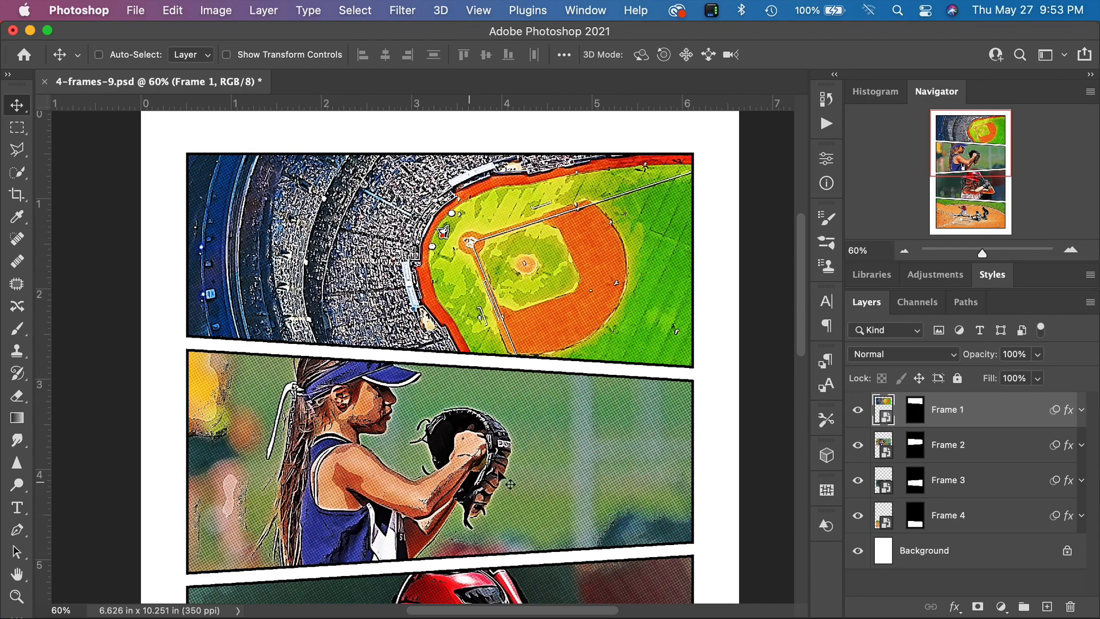
{"action": "scroll", "coordinate": [550, 498], "scroll_direction": "down", "scroll_amount": 5}
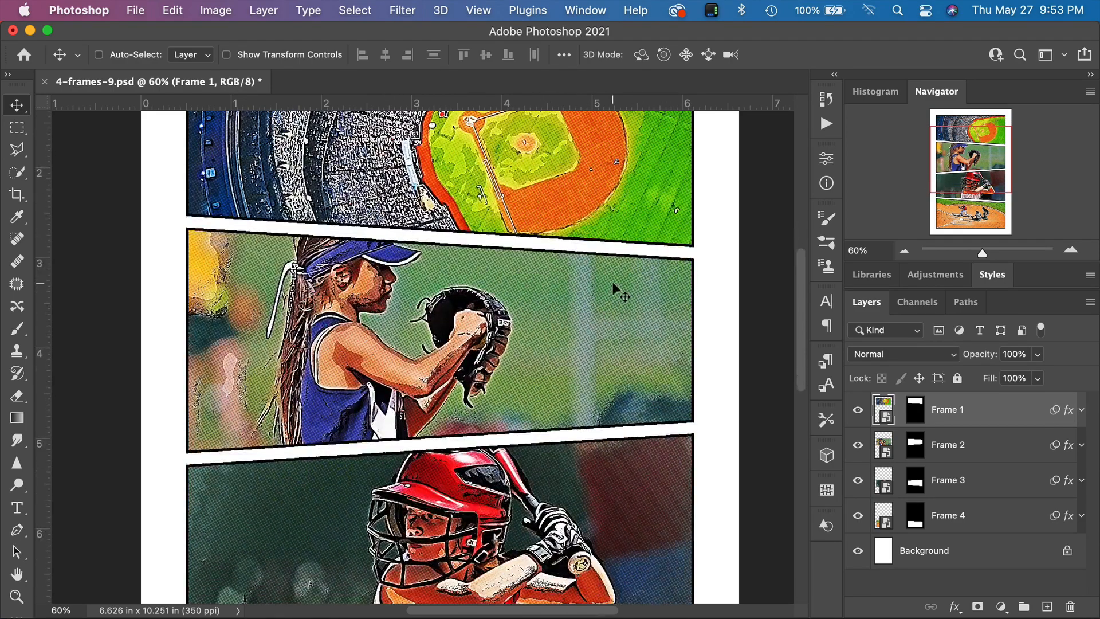
{"action": "scroll", "coordinate": [614, 290], "scroll_direction": "up", "scroll_amount": 5}
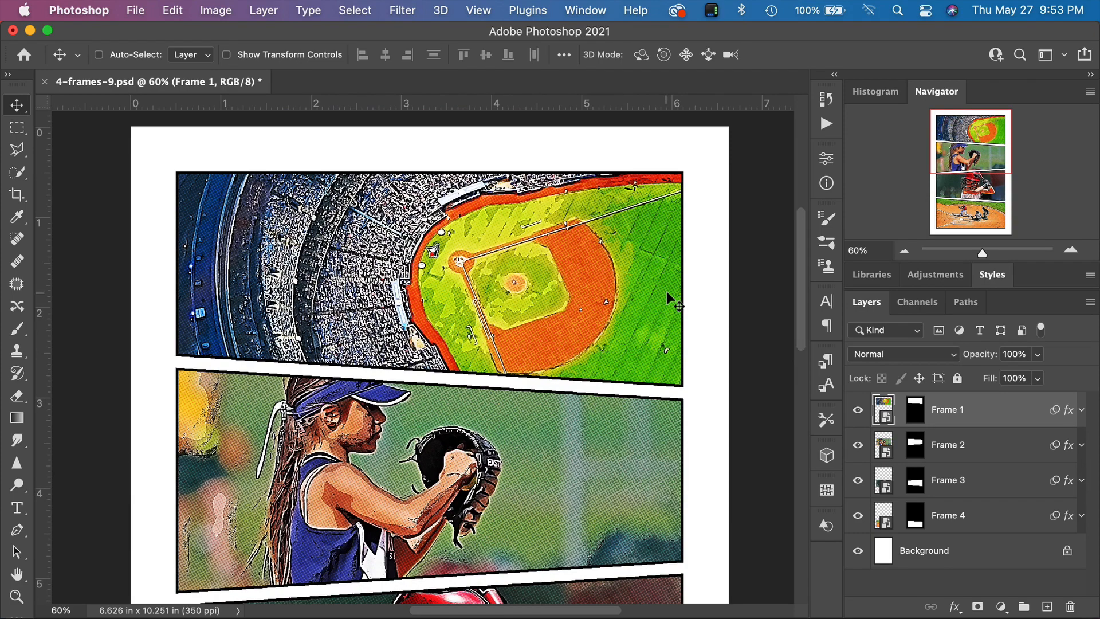
Expand Frame 1's smart filters and hide its Color Halftone filter
{"action": "left_click", "coordinate": [1082, 414]}
{"action": "scroll", "coordinate": [1070, 513], "scroll_direction": "down", "scroll_amount": 3}
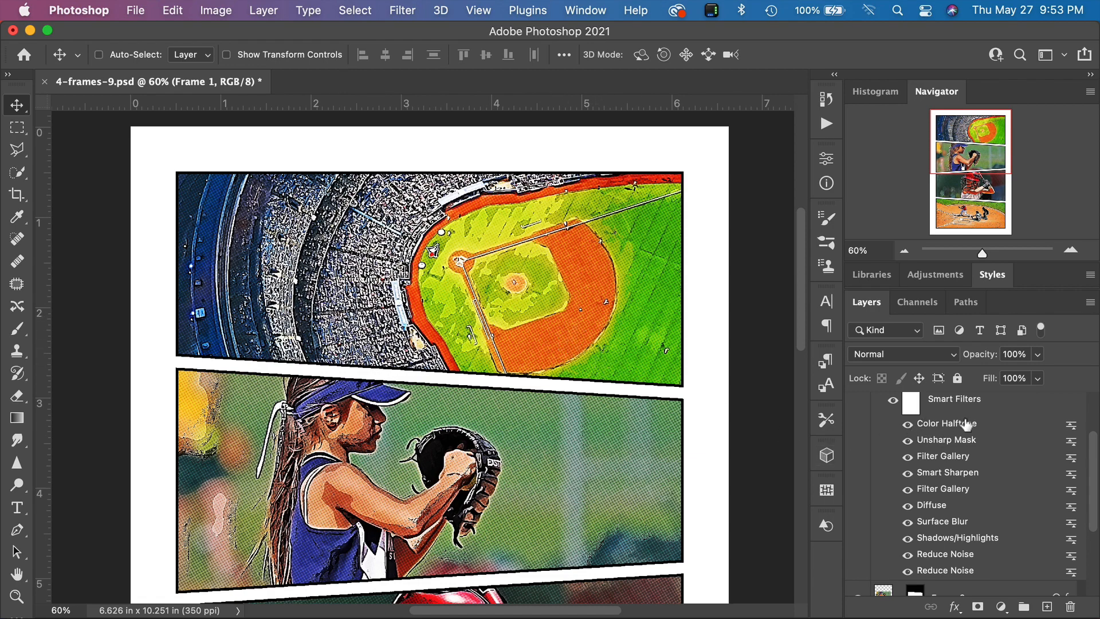
{"action": "left_click", "coordinate": [907, 425]}
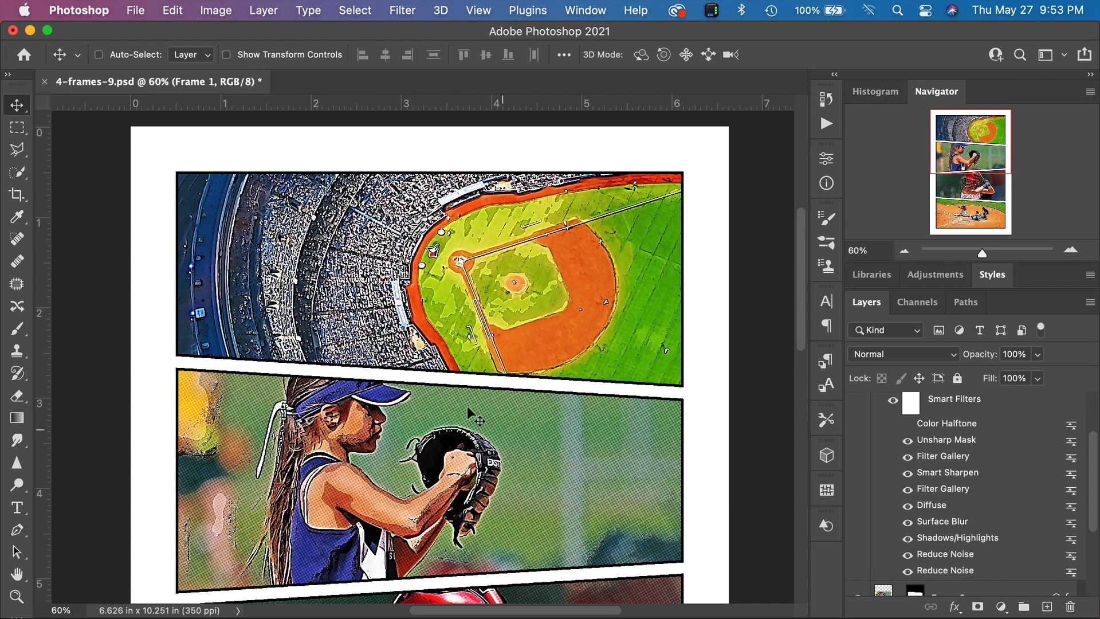
Expand Frame 2's effects and smart filters to review the filter list, and collapse them
{"action": "scroll", "coordinate": [1007, 444], "scroll_direction": "down", "scroll_amount": 4}
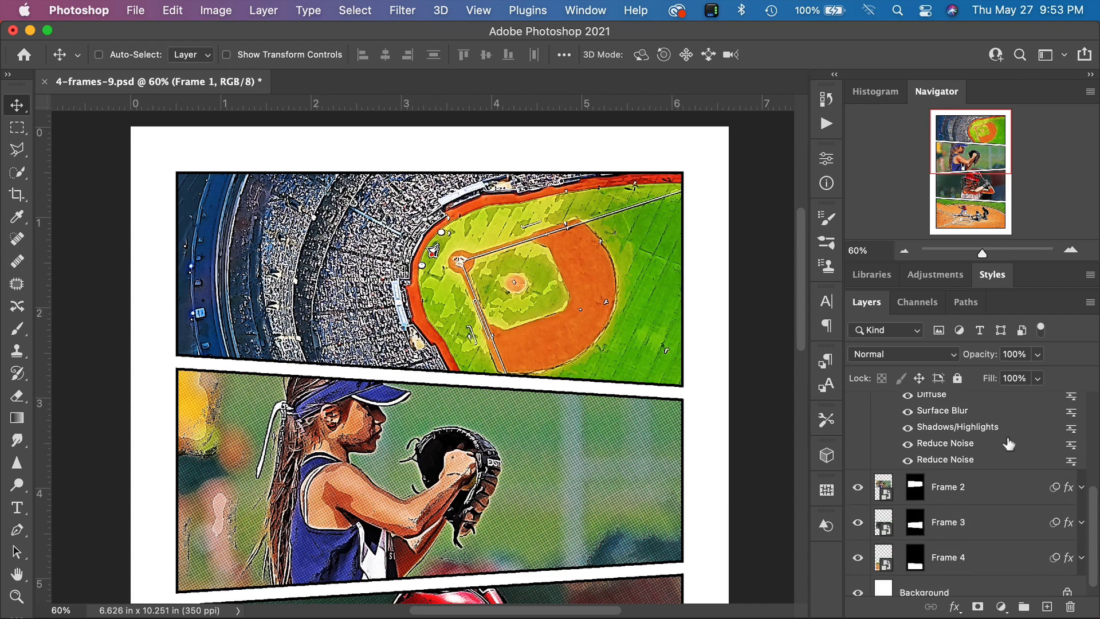
{"action": "left_click", "coordinate": [1080, 486]}
{"action": "scroll", "coordinate": [1003, 557], "scroll_direction": "down", "scroll_amount": 3}
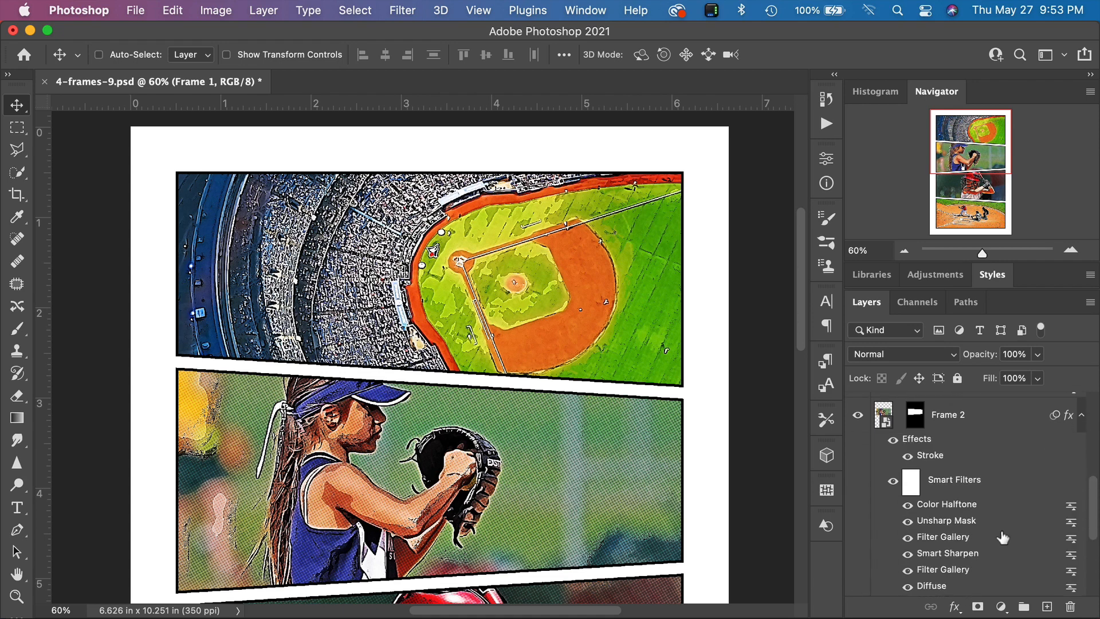
{"action": "left_click", "coordinate": [1081, 427]}
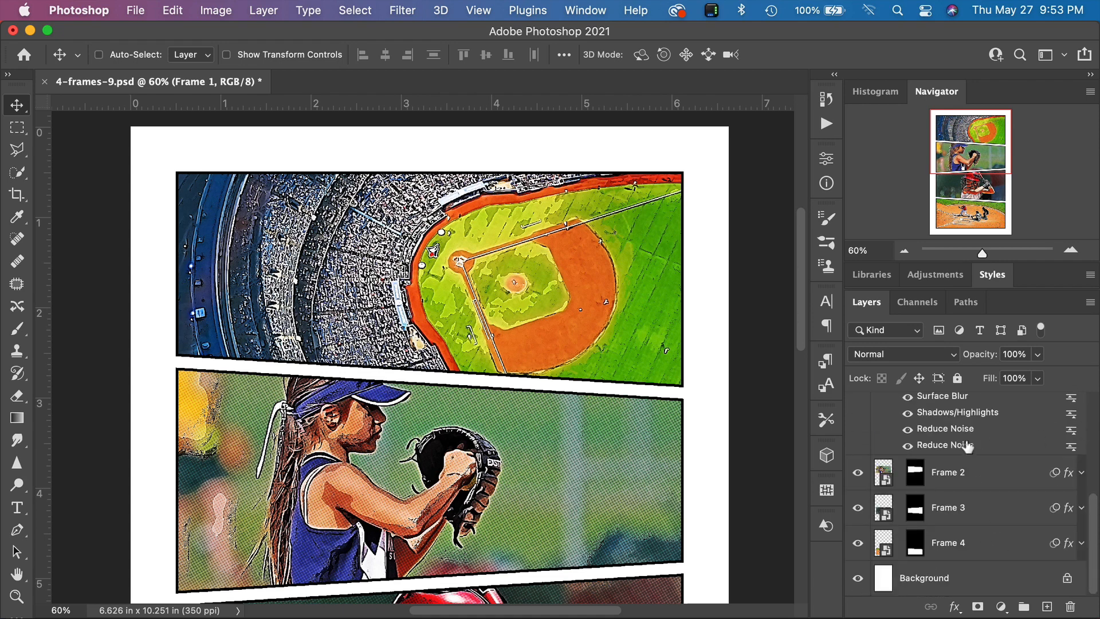
Show Frame 1's Color Halftone smart filter again and check the halftone dots across the frames
{"action": "scroll", "coordinate": [958, 449], "scroll_direction": "up", "scroll_amount": 4}
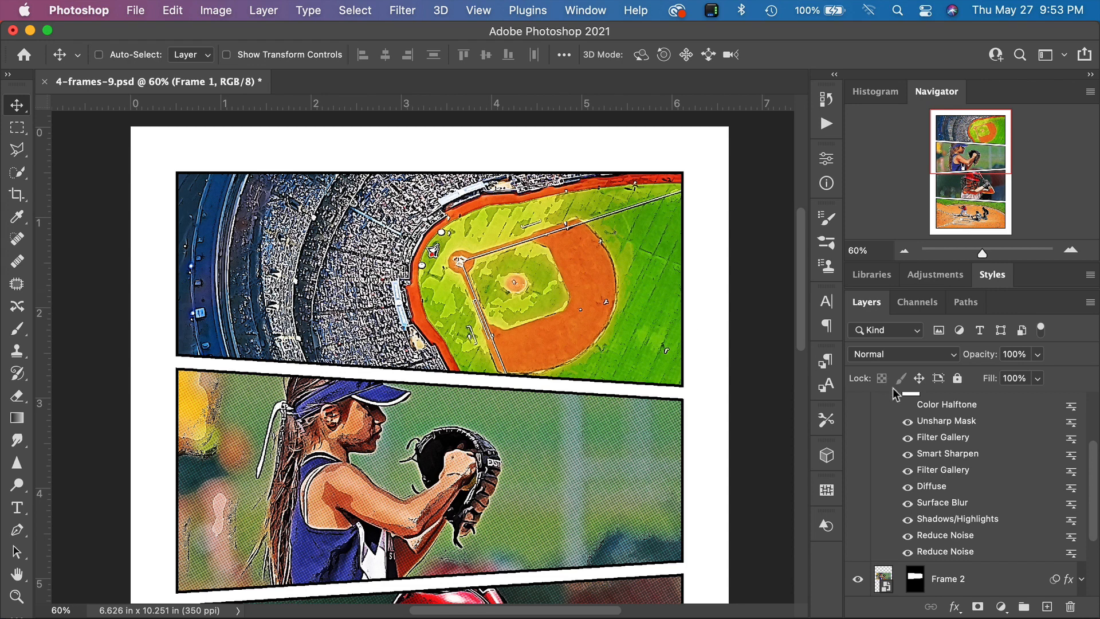
{"action": "left_click", "coordinate": [908, 406]}
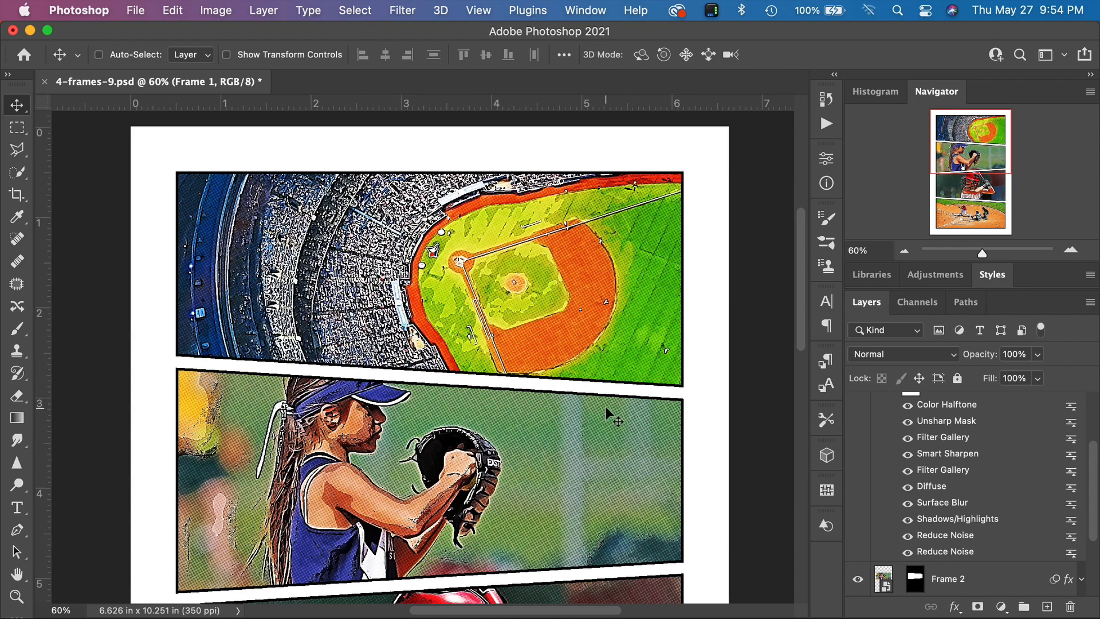
{"action": "scroll", "coordinate": [607, 413], "scroll_direction": "down", "scroll_amount": 2}
{"action": "scroll", "coordinate": [606, 408], "scroll_direction": "down", "scroll_amount": 3}
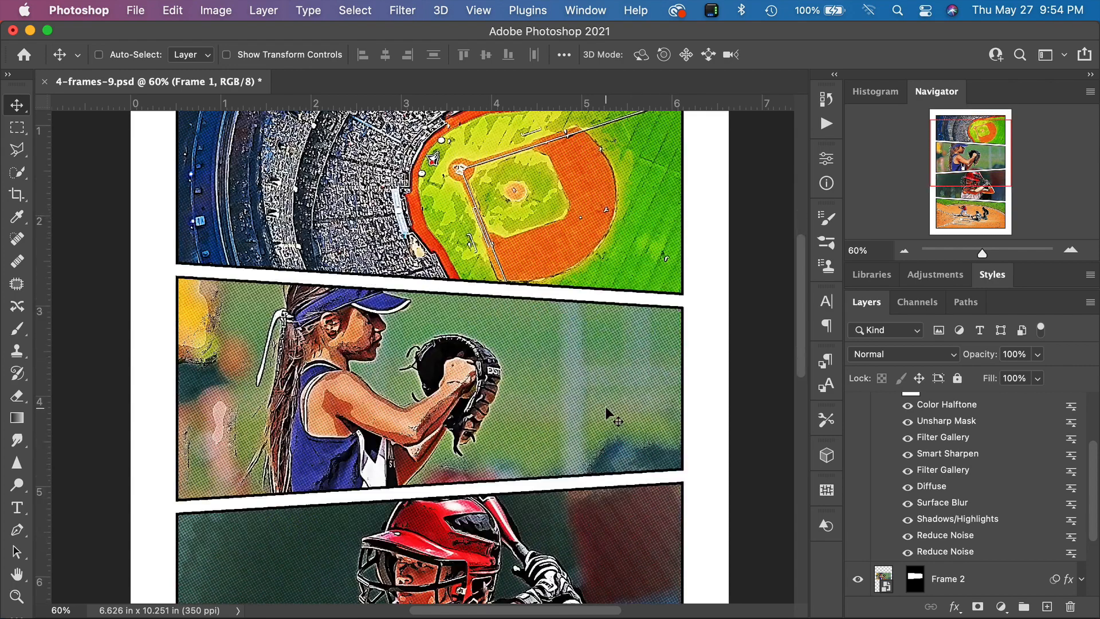
{"action": "scroll", "coordinate": [606, 408], "scroll_direction": "down", "scroll_amount": 2}
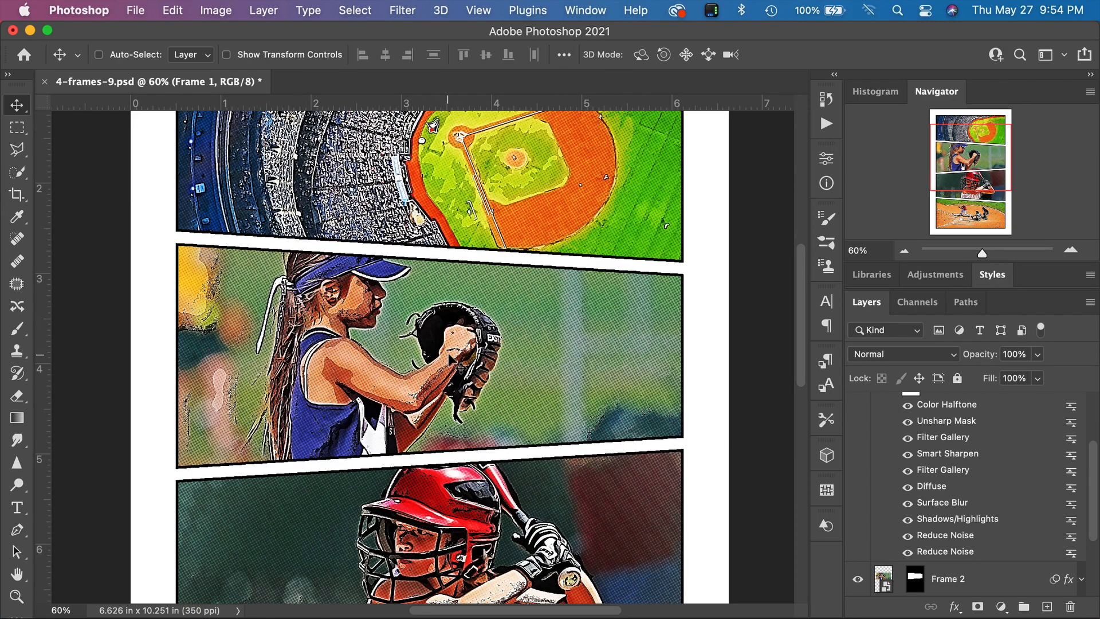
Collapse Frame 1's effects and smart filters list, and open the contents of Frame 2's smart object for editing
{"action": "scroll", "coordinate": [452, 360], "scroll_direction": "down", "scroll_amount": 1}
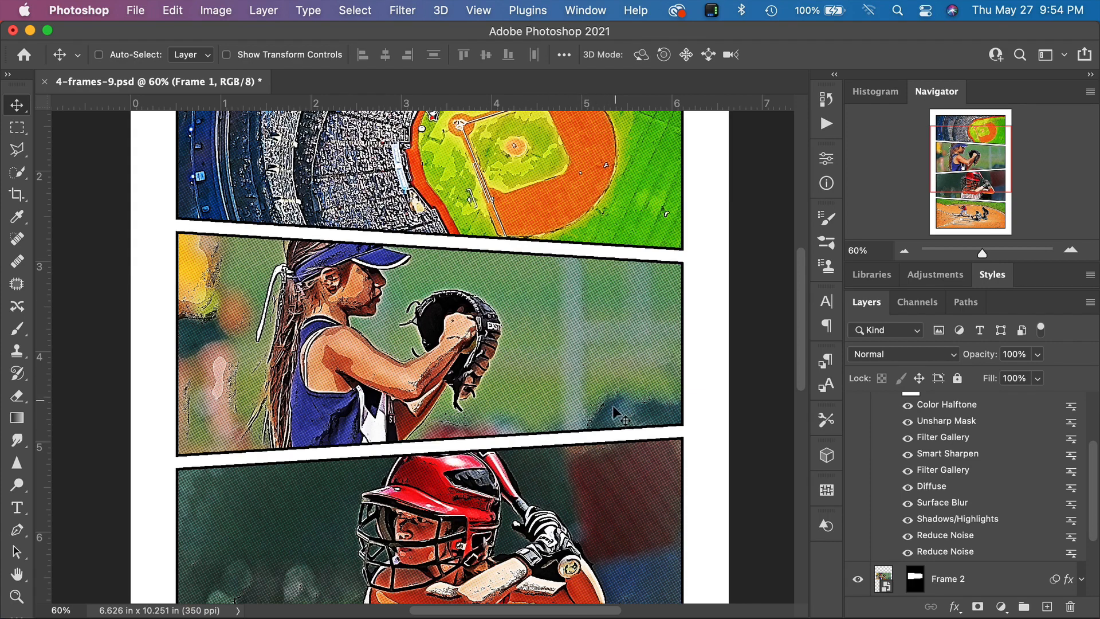
{"action": "scroll", "coordinate": [622, 417], "scroll_direction": "down", "scroll_amount": 5}
{"action": "scroll", "coordinate": [621, 417], "scroll_direction": "up", "scroll_amount": 3}
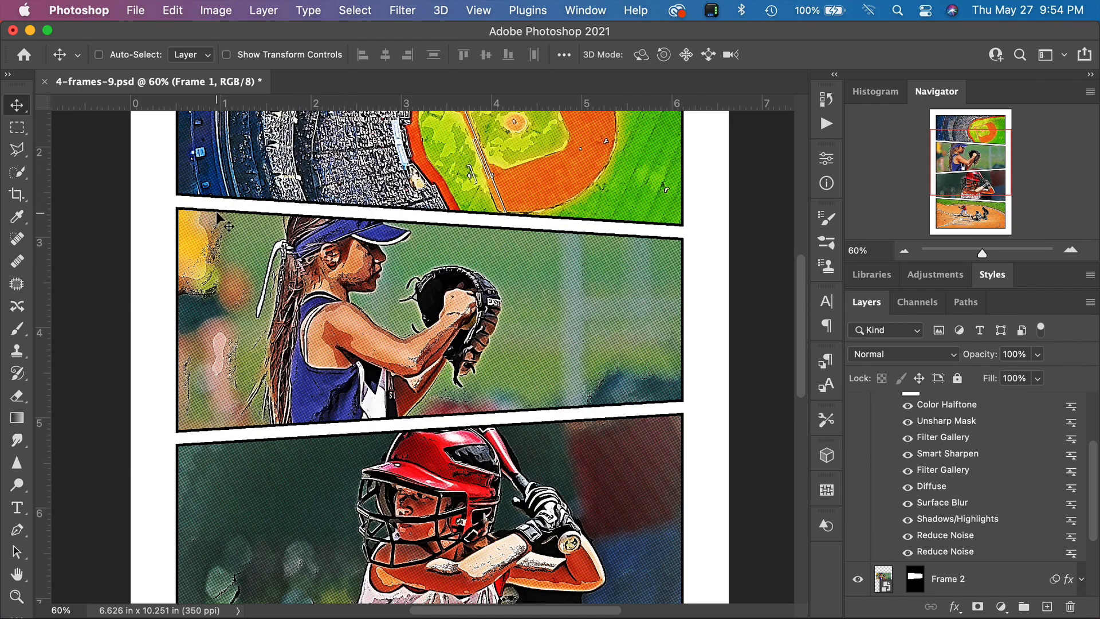
{"action": "scroll", "coordinate": [1000, 475], "scroll_direction": "up", "scroll_amount": 3}
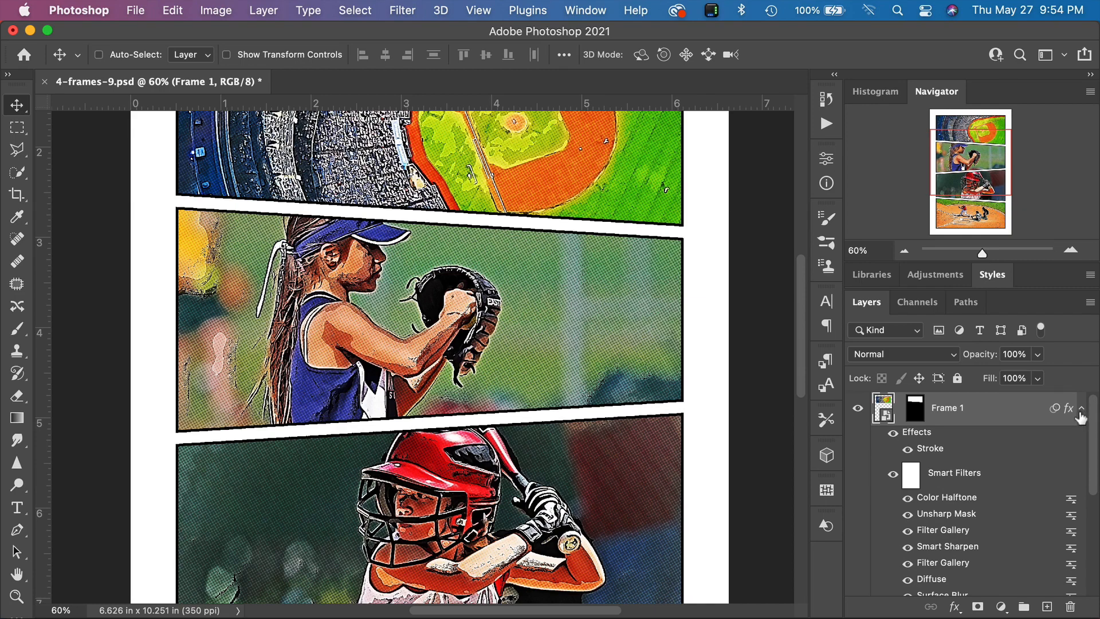
{"action": "left_click", "coordinate": [1080, 409]}
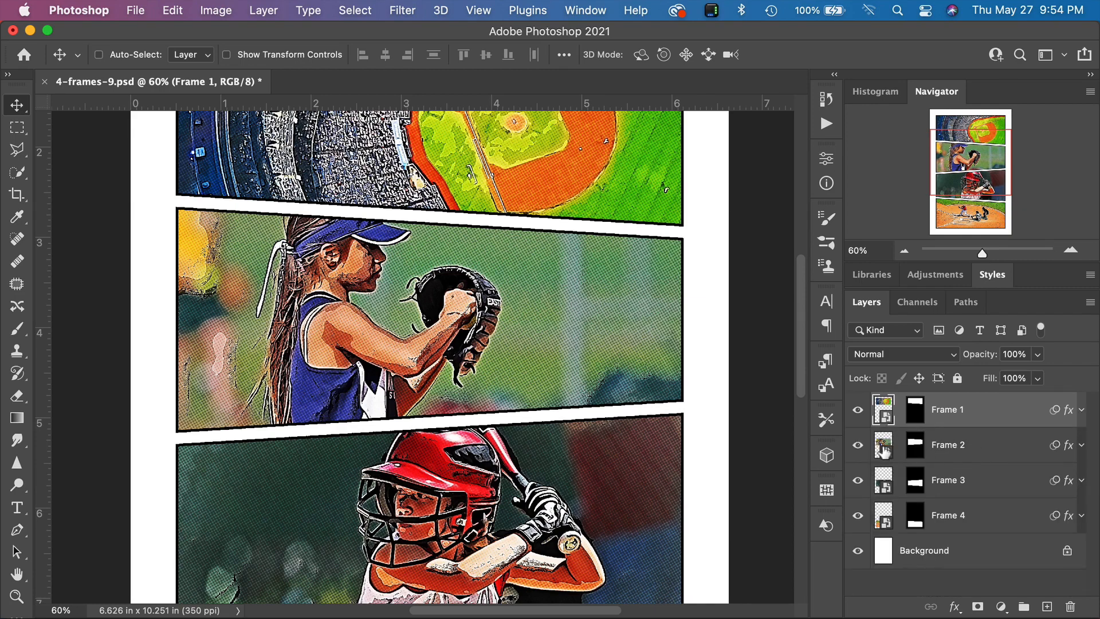
{"action": "left_click", "coordinate": [884, 451]}
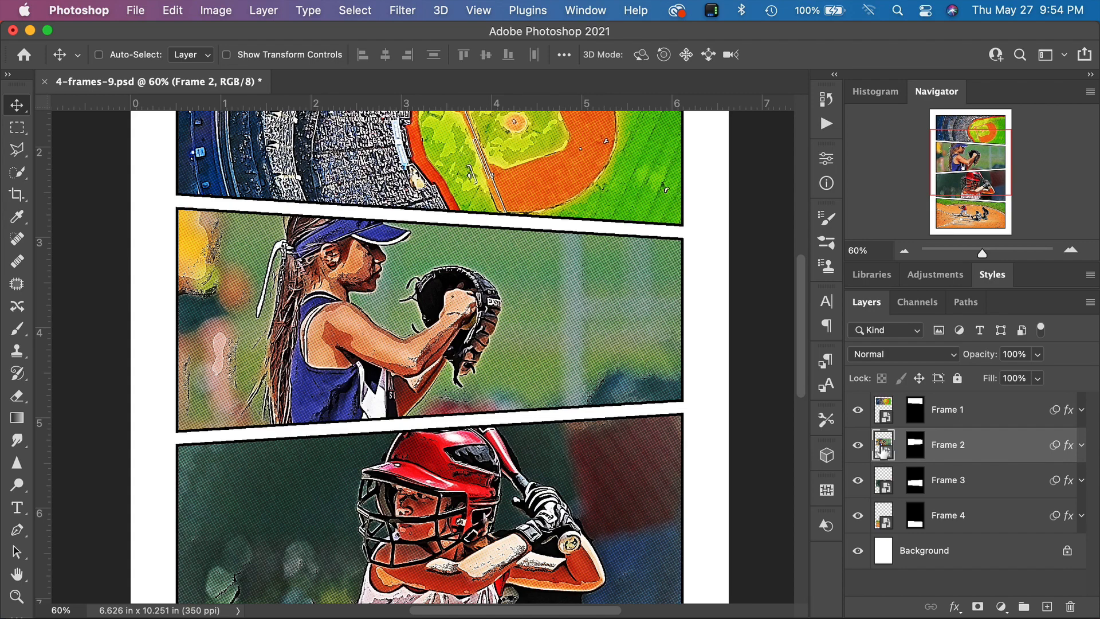
{"action": "double_click", "coordinate": [883, 452]}
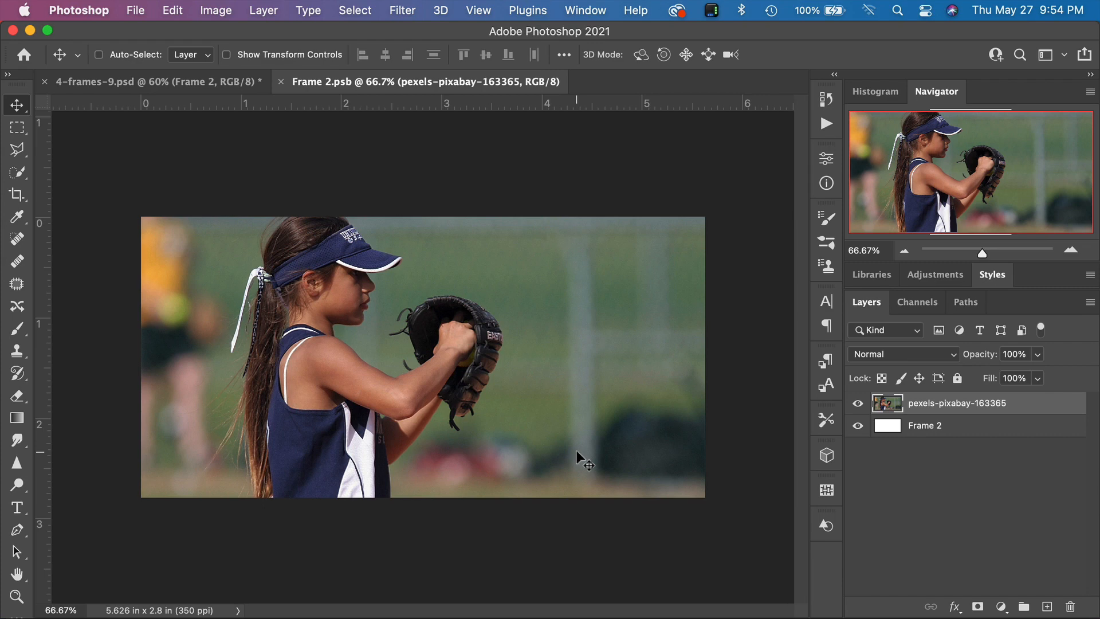
Remove the background from the softball player photo layer pexels-pixabay-163365 using the Remove Background quick action
{"action": "left_click", "coordinate": [928, 425]}
{"action": "left_click", "coordinate": [889, 405]}
{"action": "left_click", "coordinate": [598, 7]}
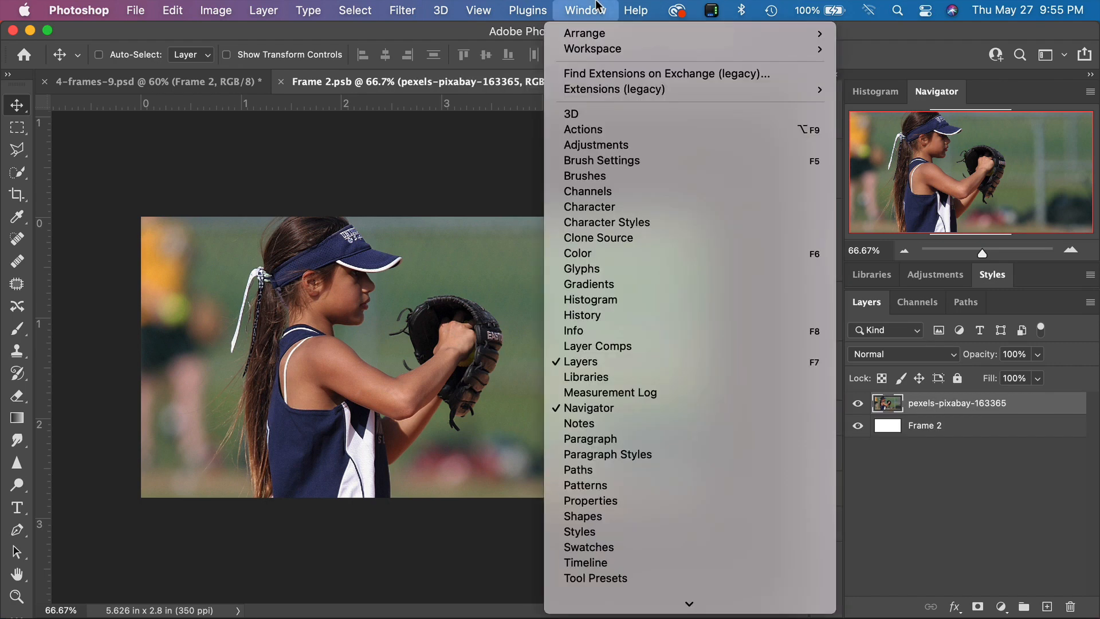
{"action": "left_click", "coordinate": [596, 500]}
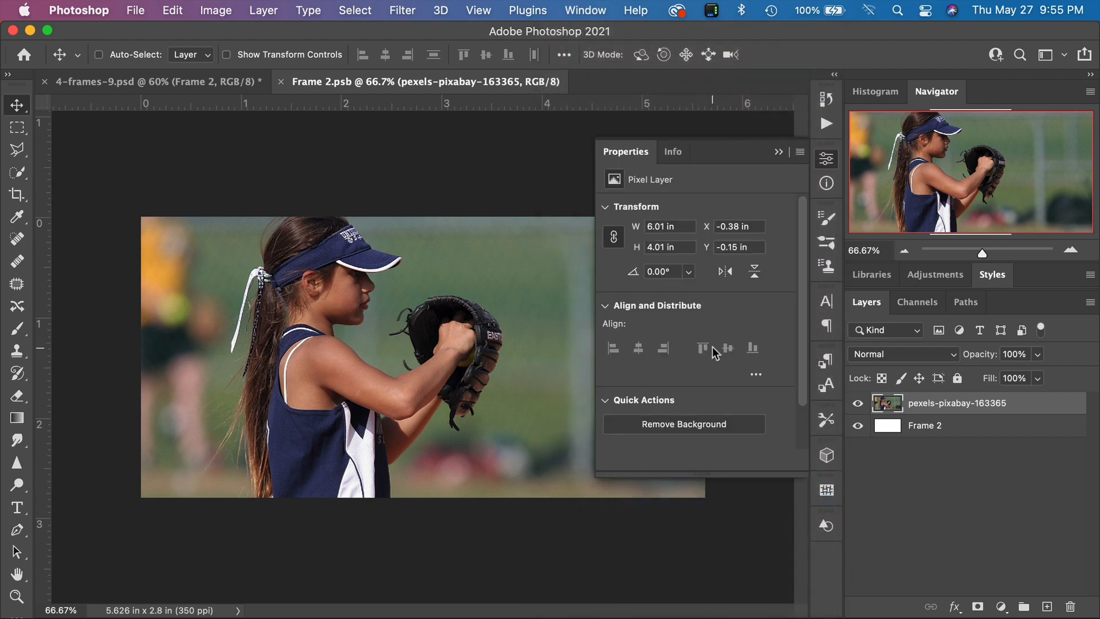
{"action": "scroll", "coordinate": [712, 346], "scroll_direction": "down", "scroll_amount": 2}
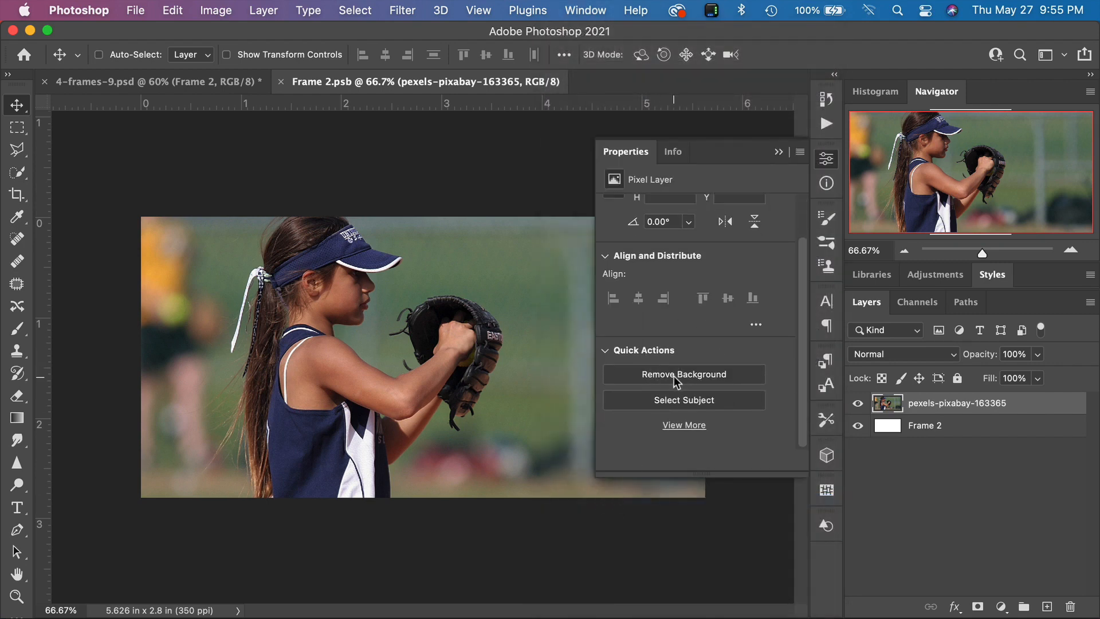
{"action": "left_click", "coordinate": [734, 372]}
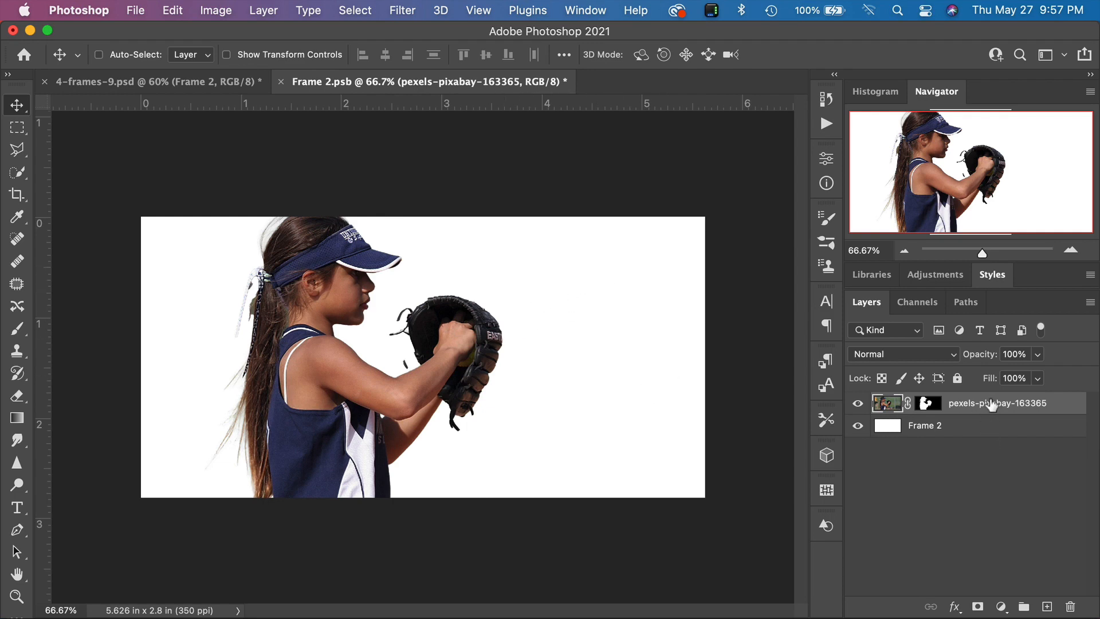
Add a gradient fill layer directly above the white Frame 2 layer, behind the cut-out player
{"action": "left_click", "coordinate": [982, 430]}
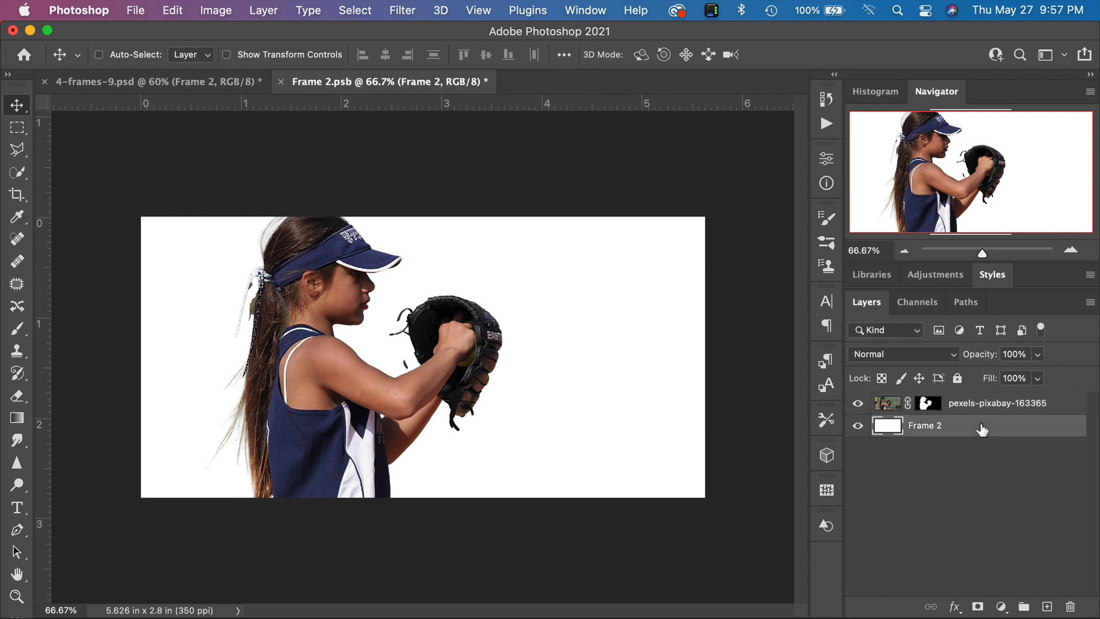
{"action": "left_click", "coordinate": [1000, 607]}
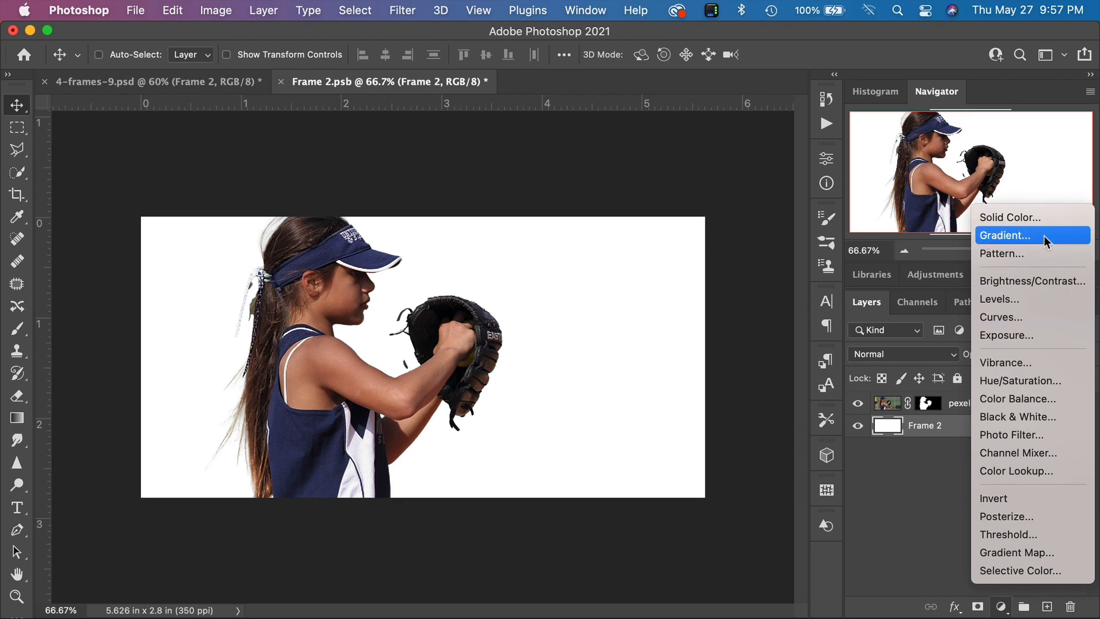
{"action": "left_click", "coordinate": [1026, 235]}
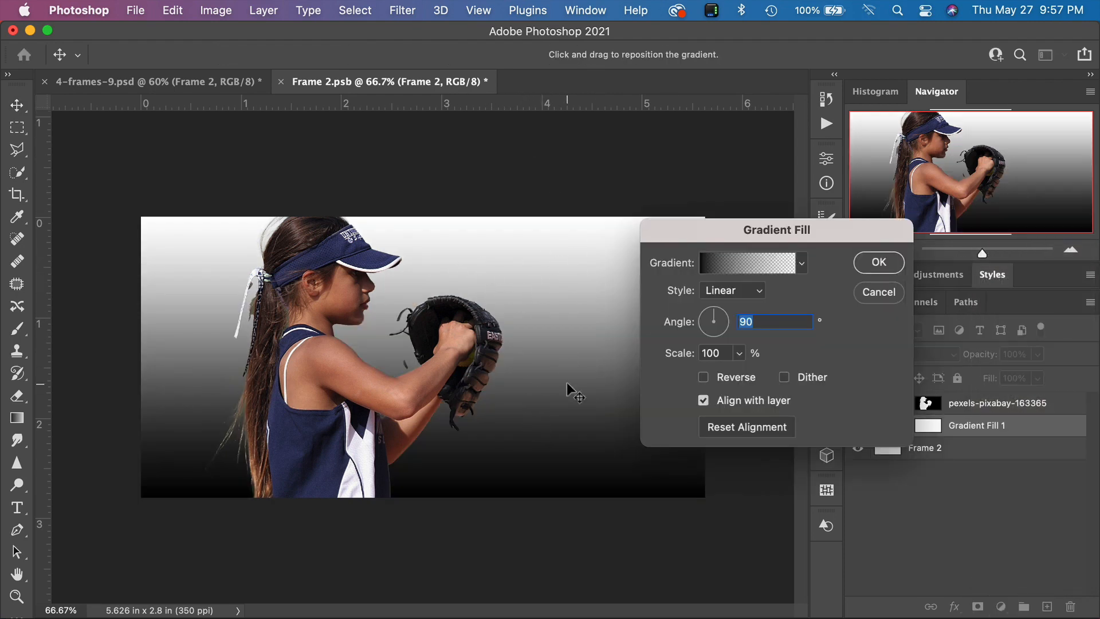
Preview the gradient fill with the Radial style and with reversed colours, and return it to unreversed Linear
{"action": "left_click", "coordinate": [737, 290]}
{"action": "left_click", "coordinate": [733, 308]}
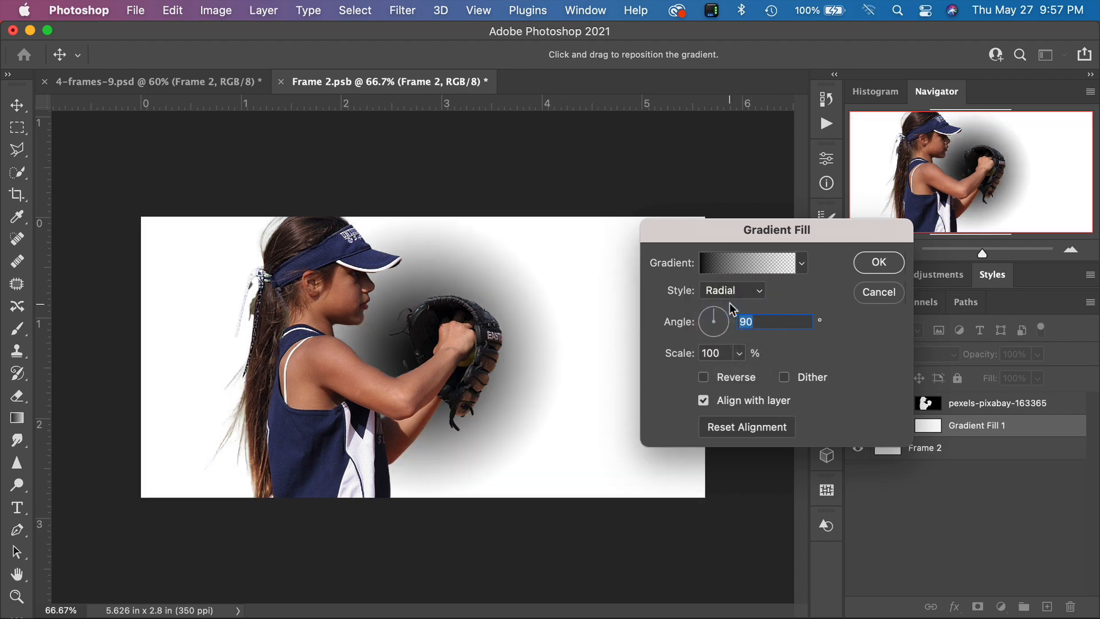
{"action": "left_click", "coordinate": [723, 381]}
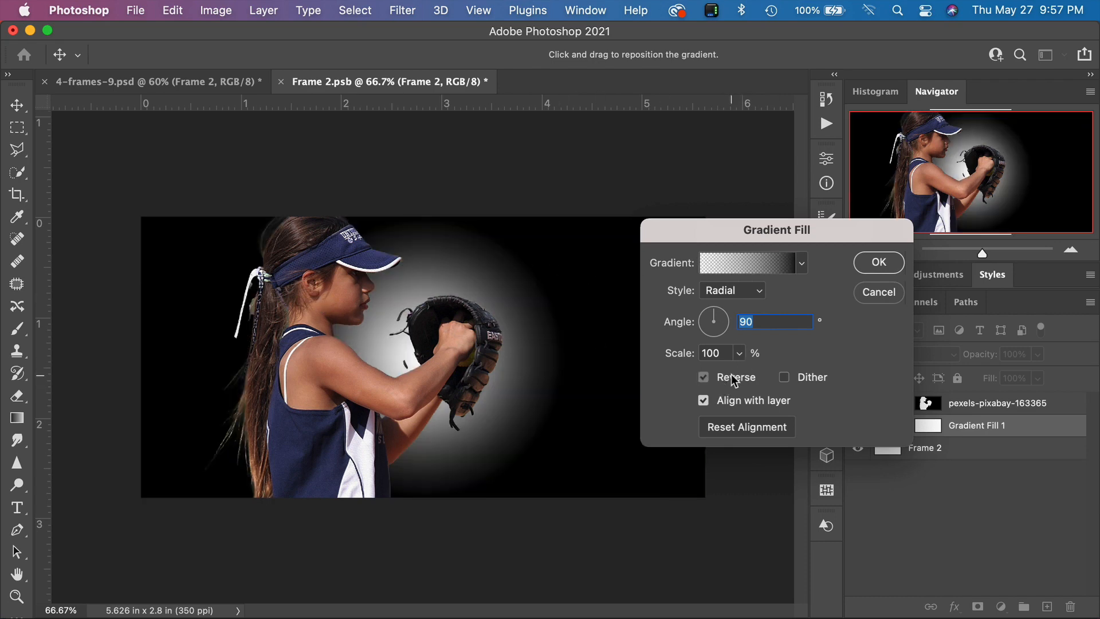
{"action": "left_click", "coordinate": [733, 379]}
{"action": "left_click", "coordinate": [751, 291]}
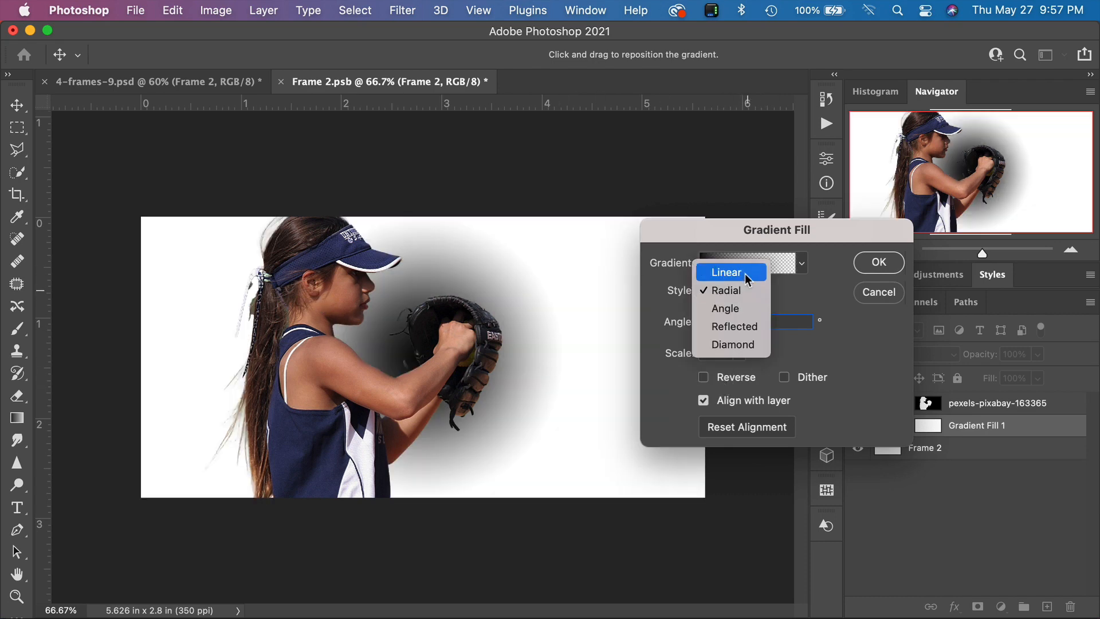
{"action": "left_click", "coordinate": [746, 275]}
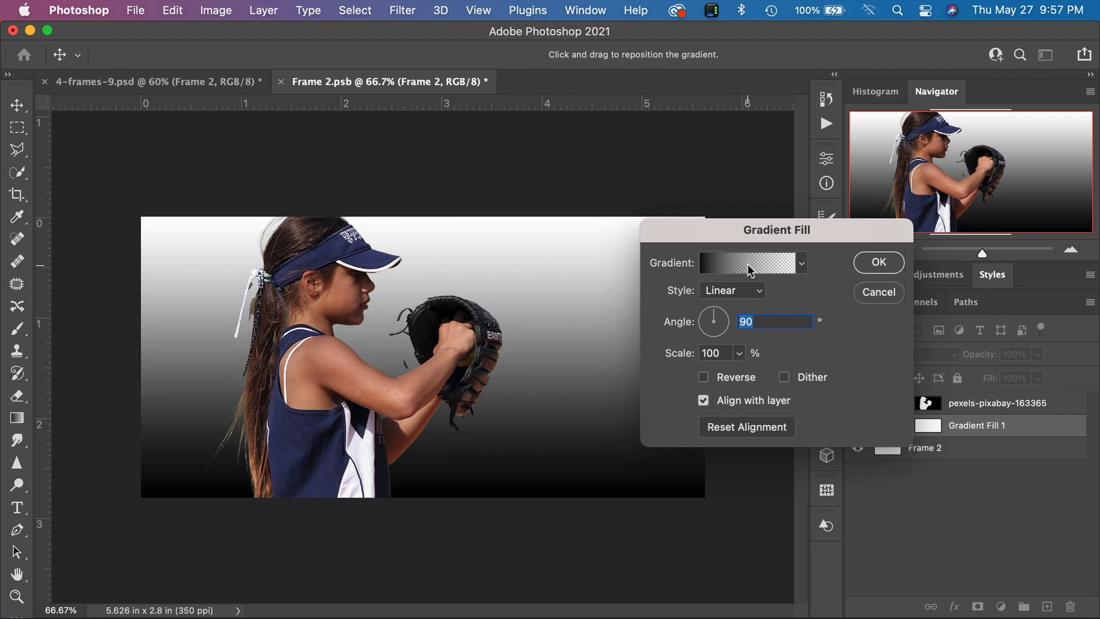
Preview several colour presets for the gradient fill in the Gradient Editor and choose the Black, White preset
{"action": "left_click", "coordinate": [750, 271]}
{"action": "left_click", "coordinate": [751, 271]}
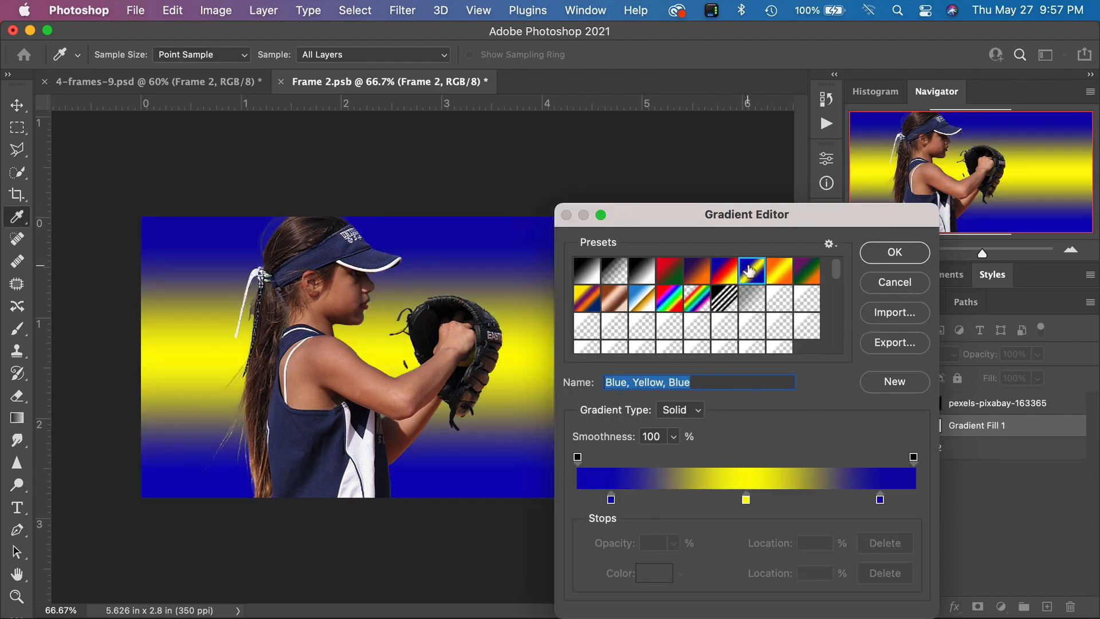
{"action": "left_click", "coordinate": [702, 271]}
{"action": "left_click", "coordinate": [673, 278]}
{"action": "left_click", "coordinate": [751, 273]}
{"action": "left_click", "coordinate": [782, 272]}
{"action": "left_click", "coordinate": [807, 271]}
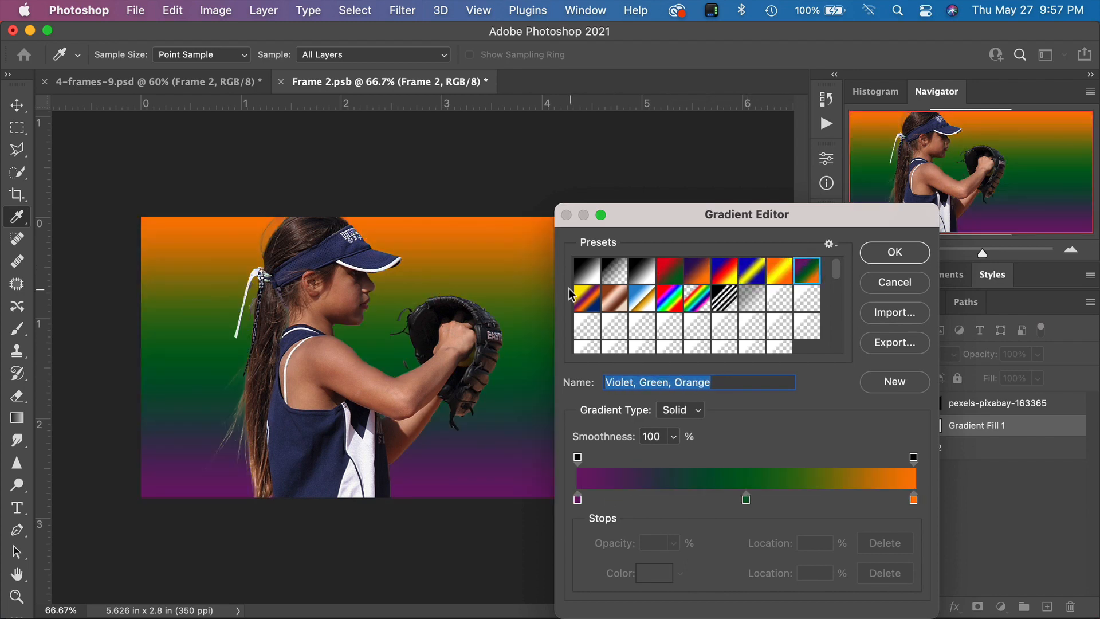
{"action": "left_click", "coordinate": [643, 266]}
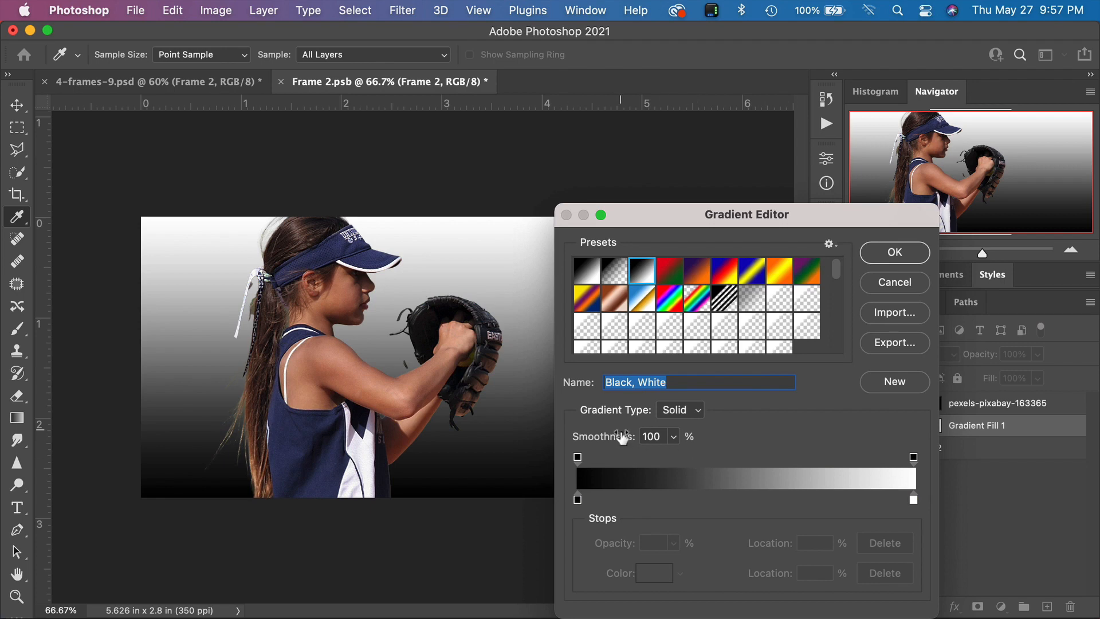
Change the gradient's black colour stop at location 0% to dark green 3a5e35
{"action": "double_click", "coordinate": [577, 499]}
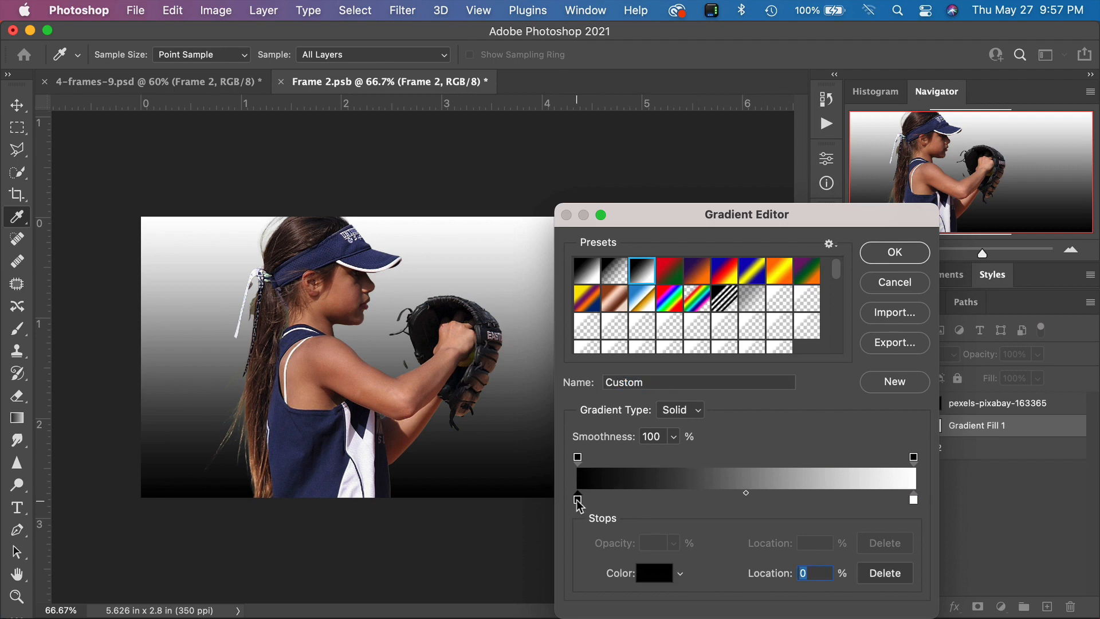
{"action": "left_click", "coordinate": [858, 325]}
{"action": "left_click_drag", "start_coordinate": [859, 338], "coordinate": [859, 357]}
{"action": "left_click", "coordinate": [737, 348]}
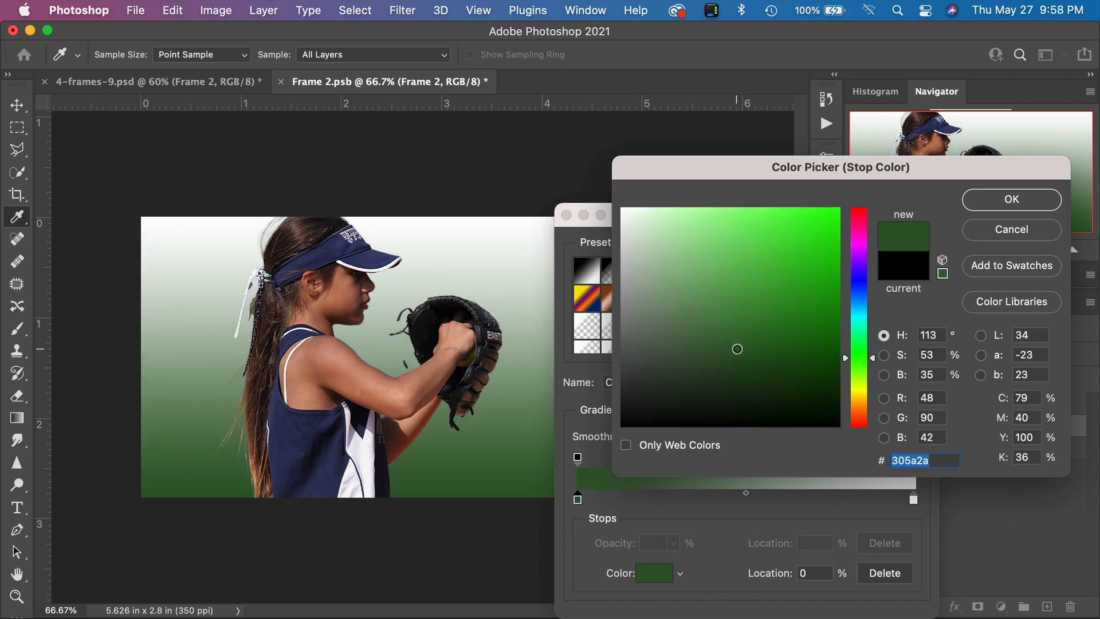
{"action": "left_click_drag", "start_coordinate": [736, 349], "coordinate": [716, 342]}
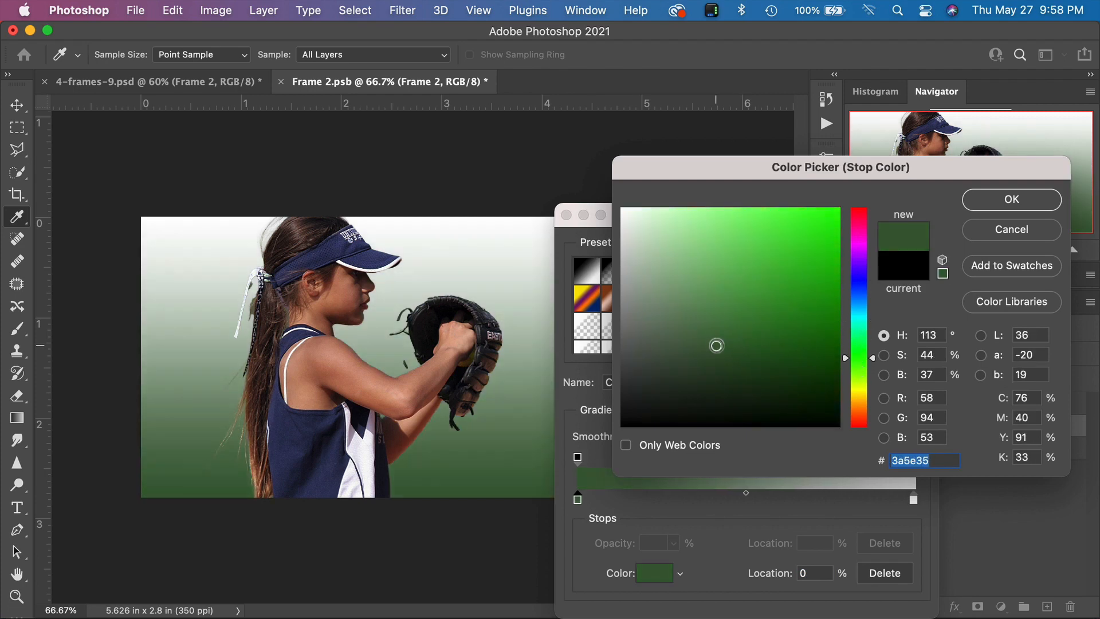
{"action": "left_click", "coordinate": [1011, 202]}
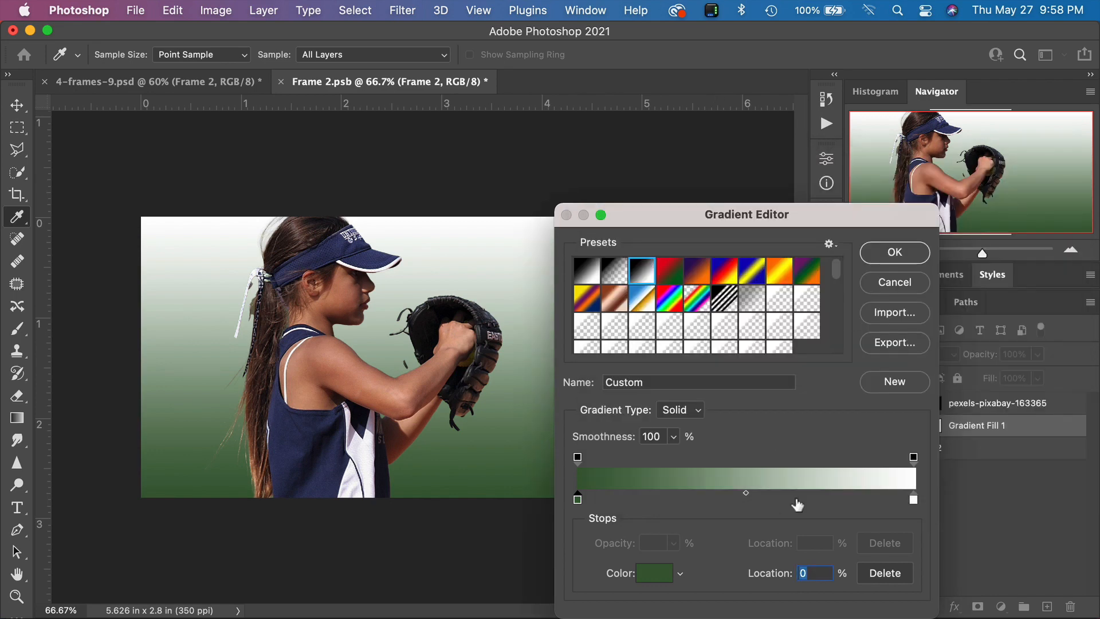
Change the gradient's white colour stop at location 100% to light green 8ad684 and apply the gradient fill
{"action": "double_click", "coordinate": [912, 499]}
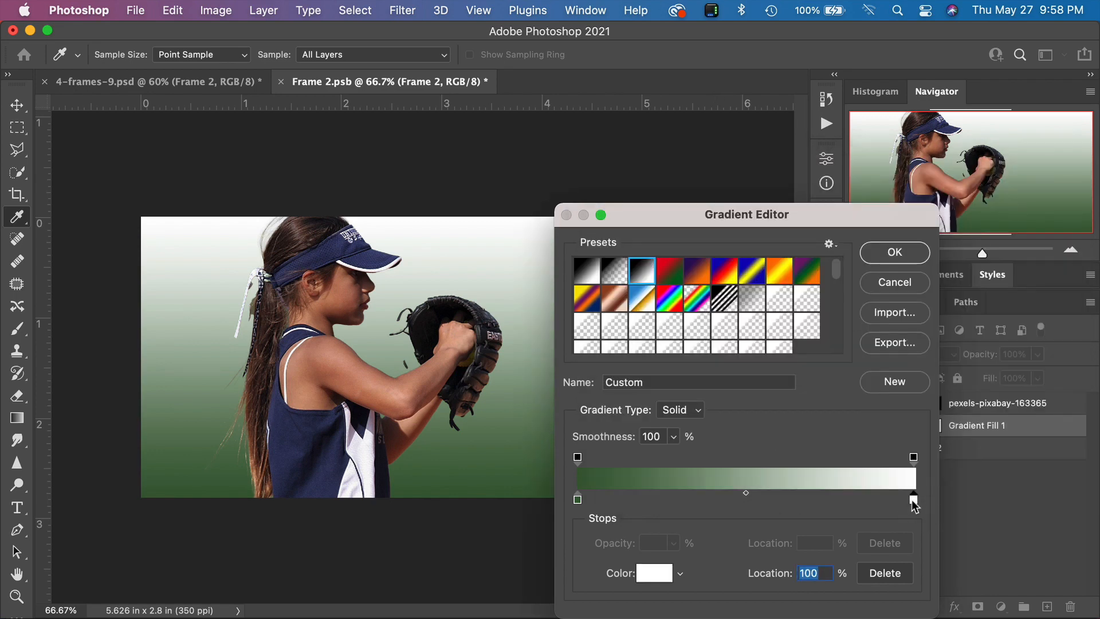
{"action": "left_click", "coordinate": [868, 358]}
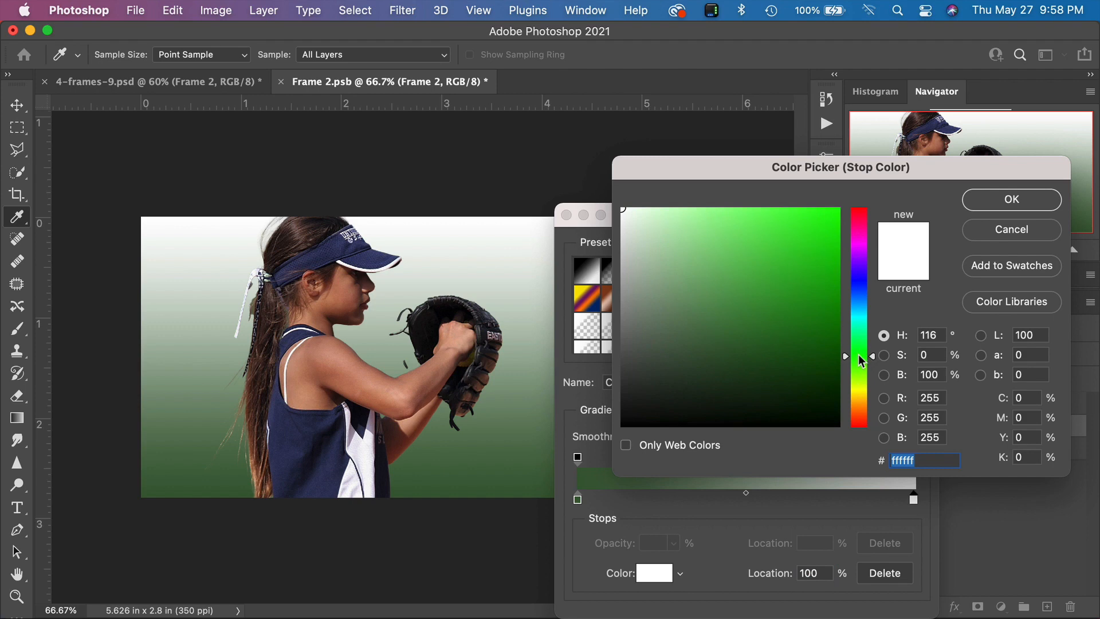
{"action": "left_click", "coordinate": [717, 243]}
{"action": "left_click_drag", "start_coordinate": [717, 242], "coordinate": [705, 242]}
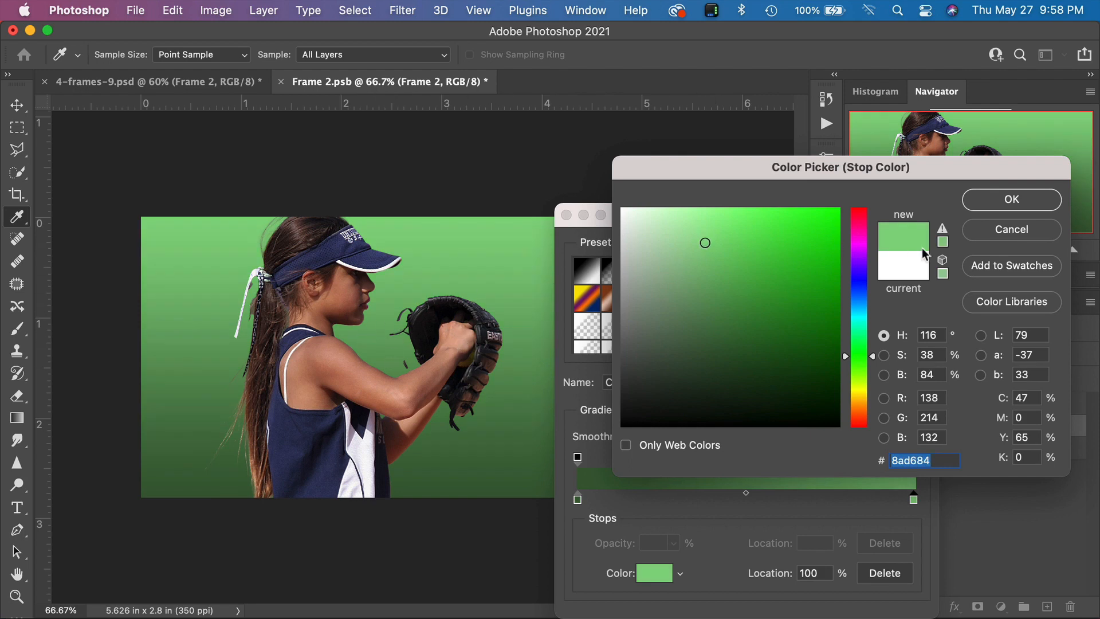
{"action": "left_click", "coordinate": [990, 200]}
{"action": "left_click", "coordinate": [873, 257]}
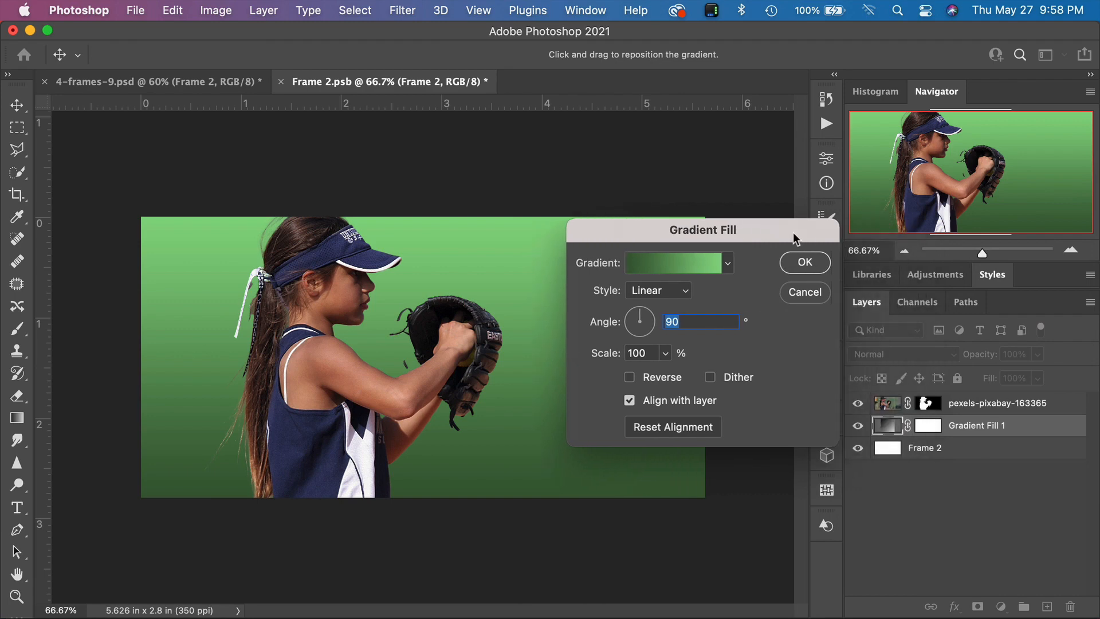
{"action": "left_click", "coordinate": [794, 264]}
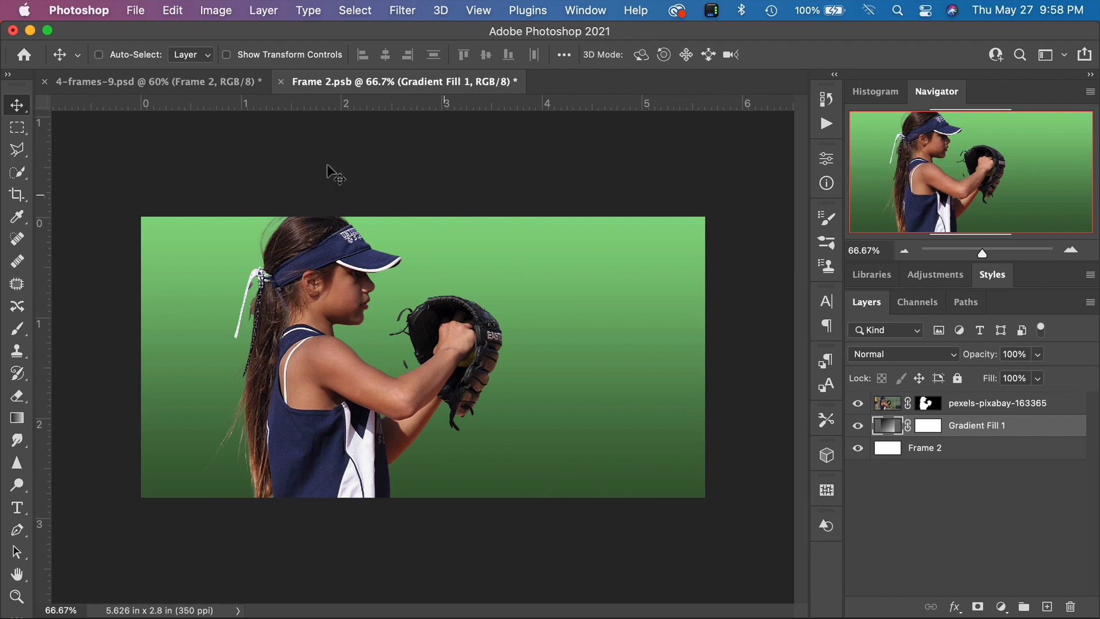
Save and close Frame 2.psb to update the comic page, and check Frame 2's new background against the neighbouring frames
{"action": "left_click", "coordinate": [280, 83]}
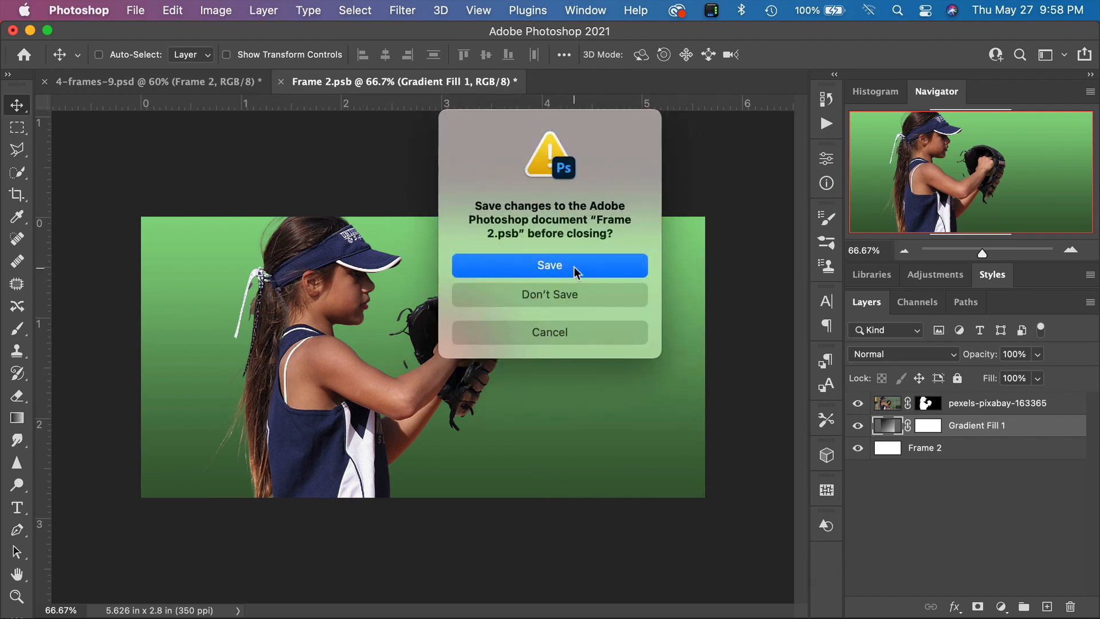
{"action": "left_click", "coordinate": [574, 267]}
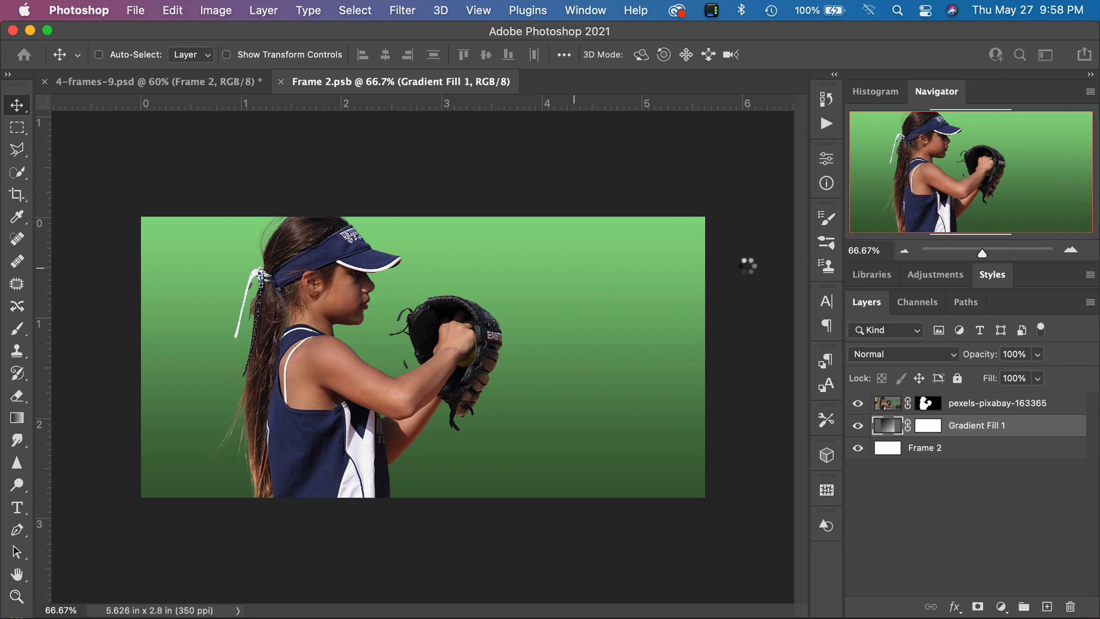
{"action": "key", "text": "super+w"}
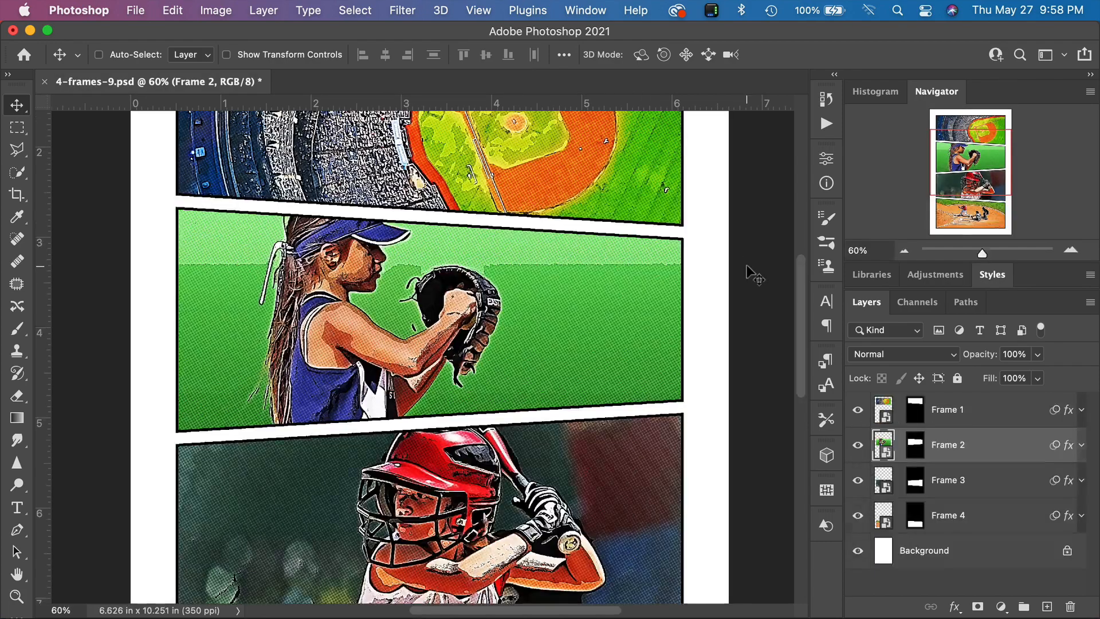
{"action": "scroll", "coordinate": [532, 289], "scroll_direction": "up", "scroll_amount": 5}
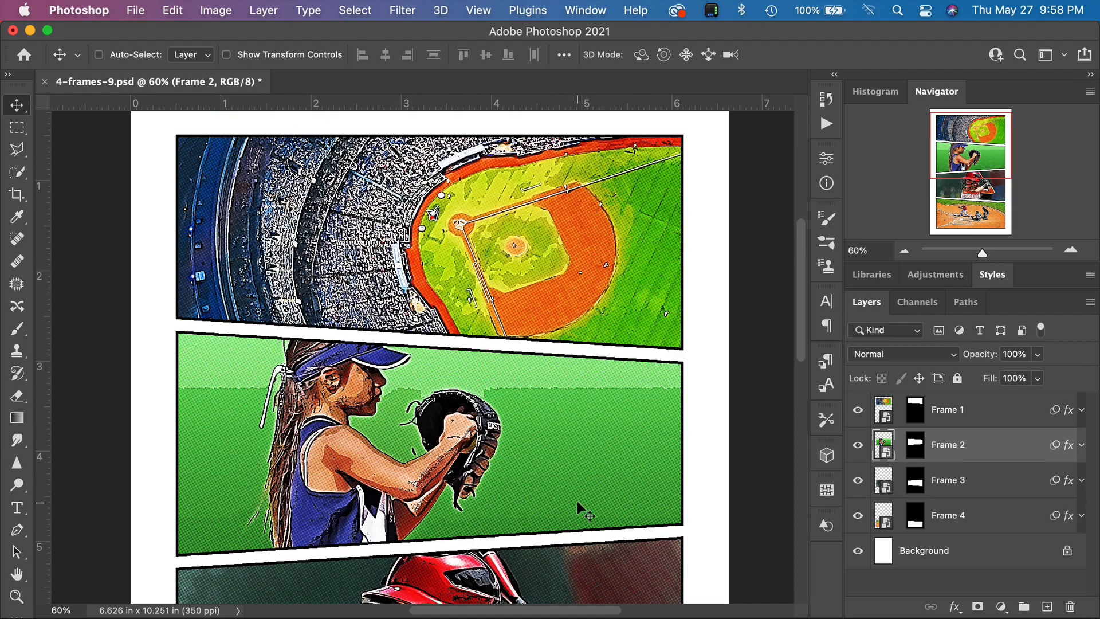
{"action": "scroll", "coordinate": [576, 501], "scroll_direction": "down", "scroll_amount": 5}
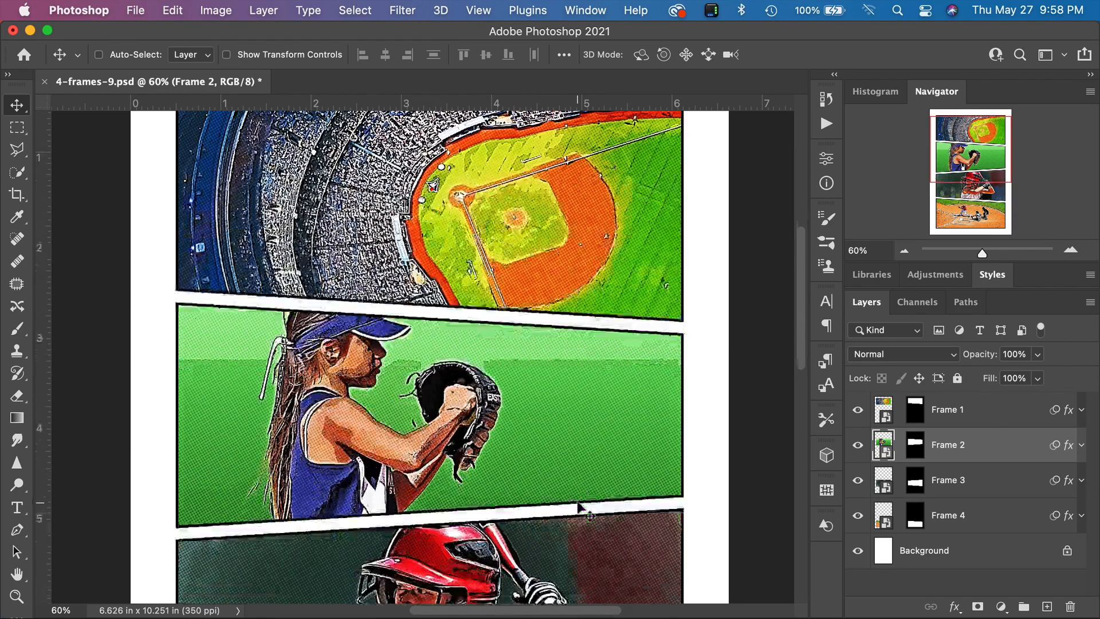
{"action": "scroll", "coordinate": [577, 502], "scroll_direction": "down", "scroll_amount": 2}
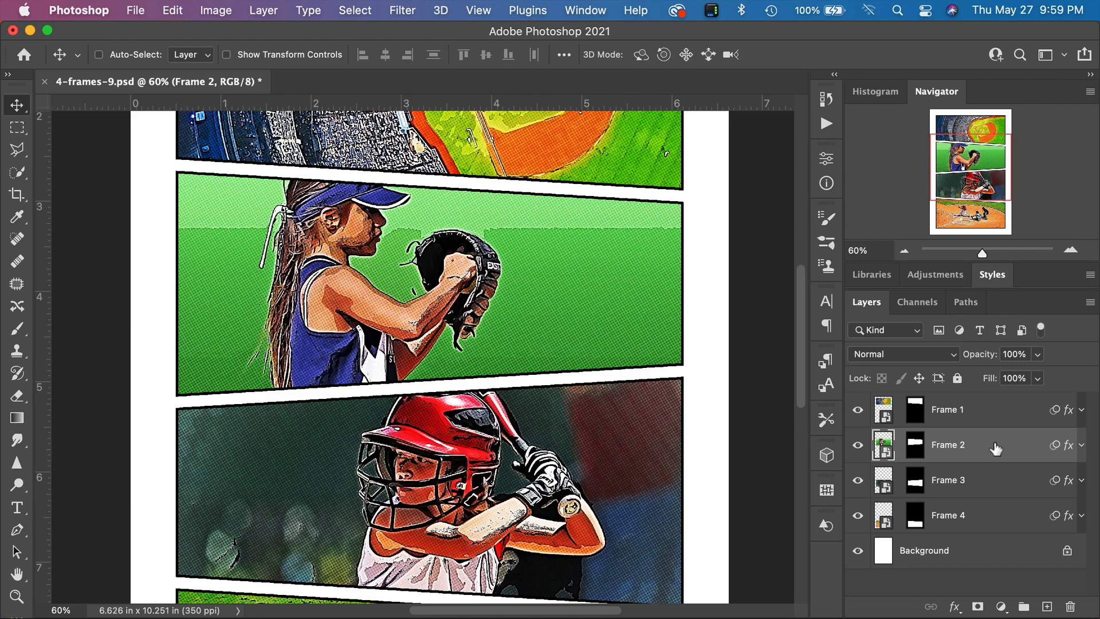
Set the Custom Shape tool's fill to white, ffffff
{"action": "key", "text": "u"}
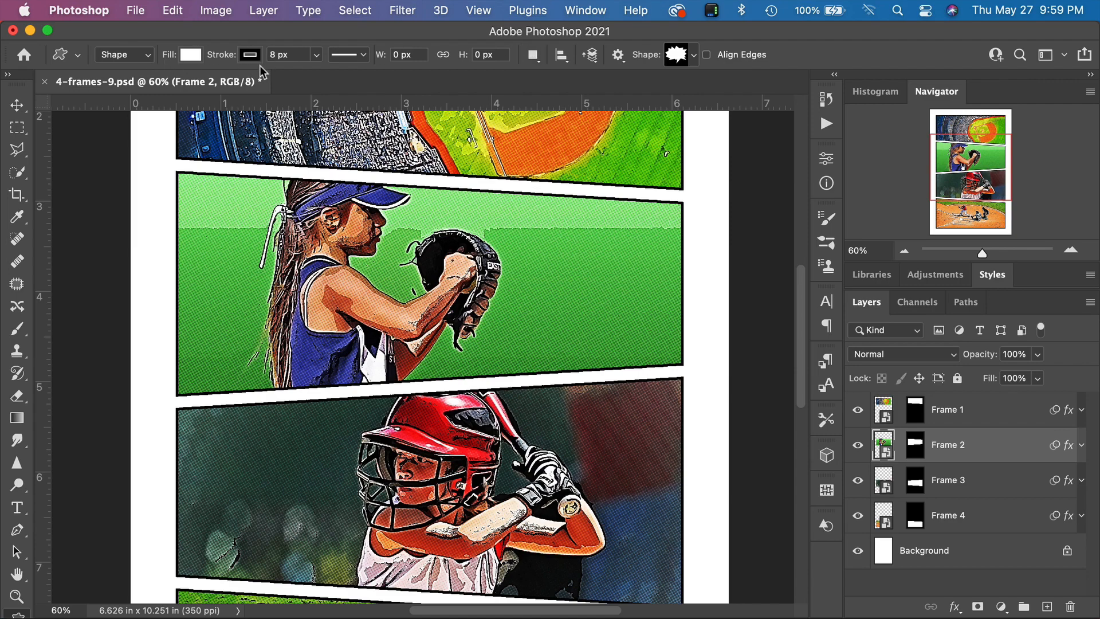
{"action": "left_click", "coordinate": [193, 55]}
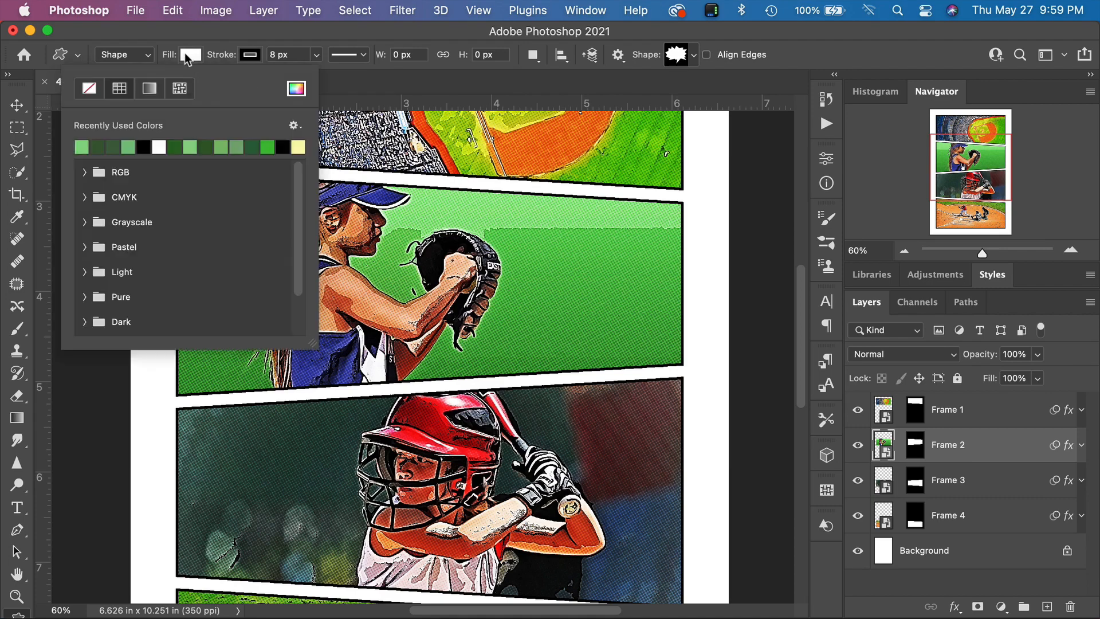
{"action": "left_click", "coordinate": [296, 89]}
{"action": "mouse_move", "coordinate": [708, 299]}
{"action": "left_mouse_down"}
{"action": "mouse_move", "coordinate": [659, 233]}
{"action": "mouse_move", "coordinate": [702, 263]}
{"action": "mouse_move", "coordinate": [754, 250]}
{"action": "mouse_move", "coordinate": [628, 207]}
{"action": "mouse_move", "coordinate": [594, 182]}
{"action": "left_mouse_up"}
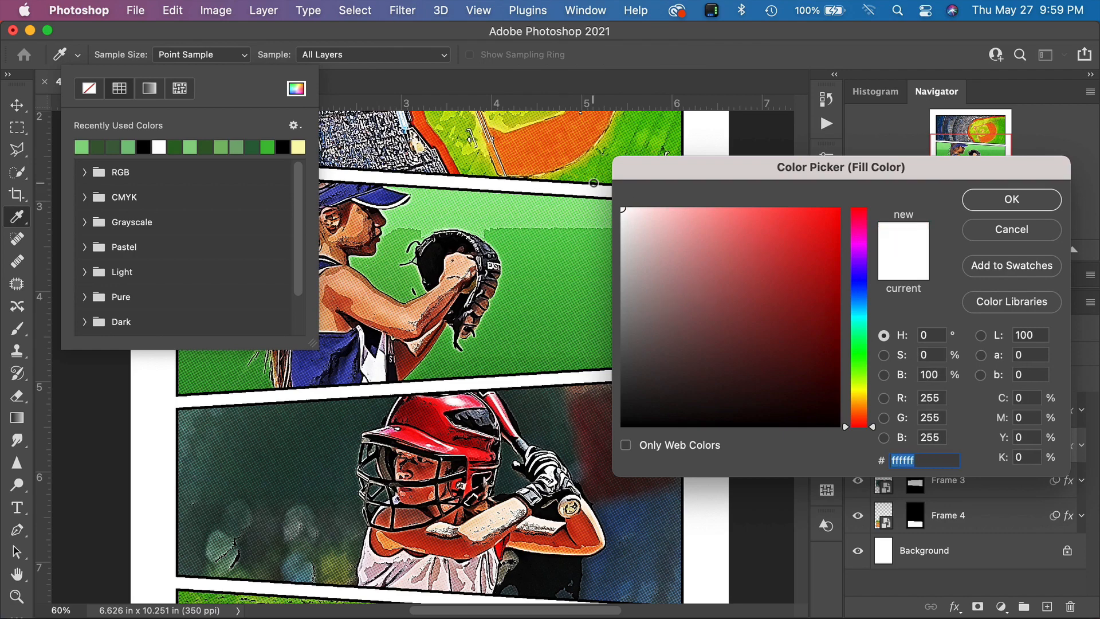
{"action": "left_click", "coordinate": [1012, 199]}
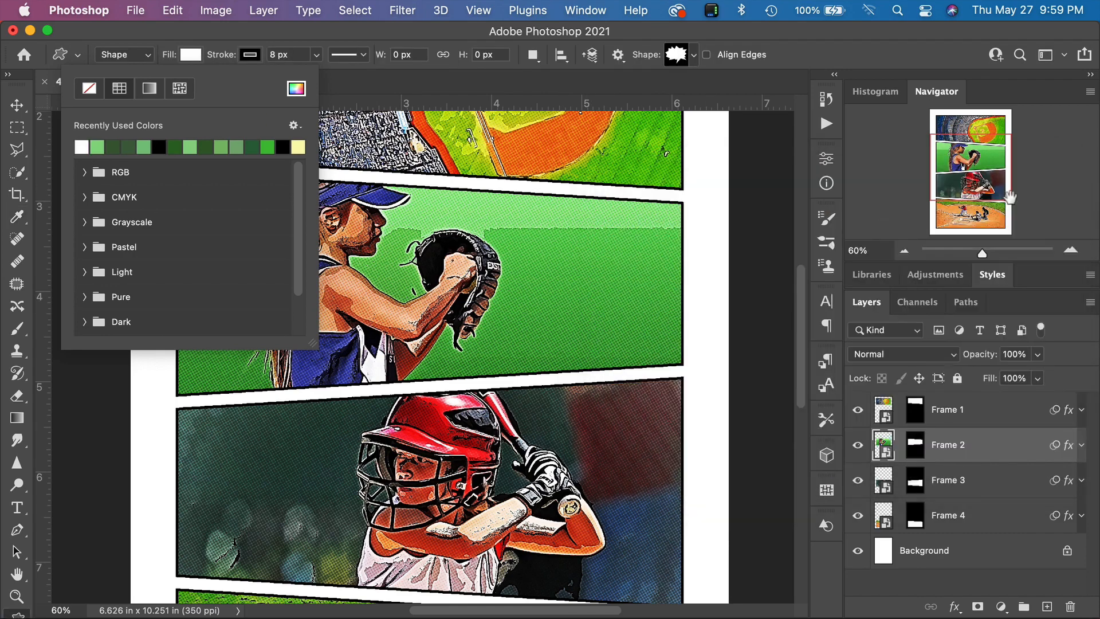
Set the Custom Shape tool's stroke to black, 000000, with a width of 5 px
{"action": "left_click", "coordinate": [249, 55]}
{"action": "left_click", "coordinate": [250, 55]}
{"action": "left_click", "coordinate": [250, 55]}
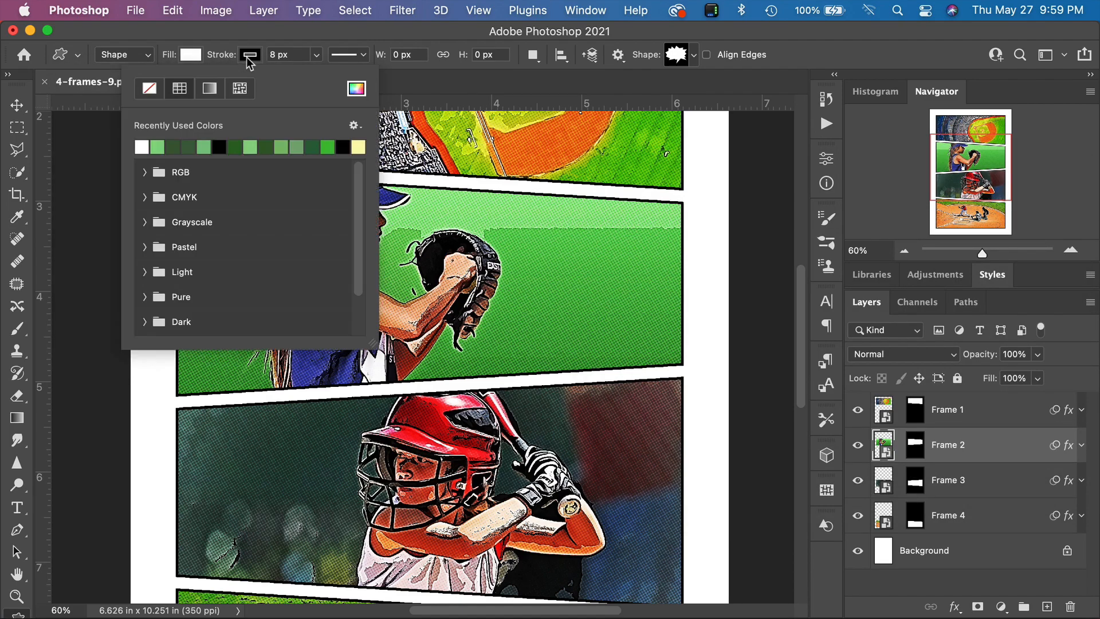
{"action": "left_click", "coordinate": [356, 88]}
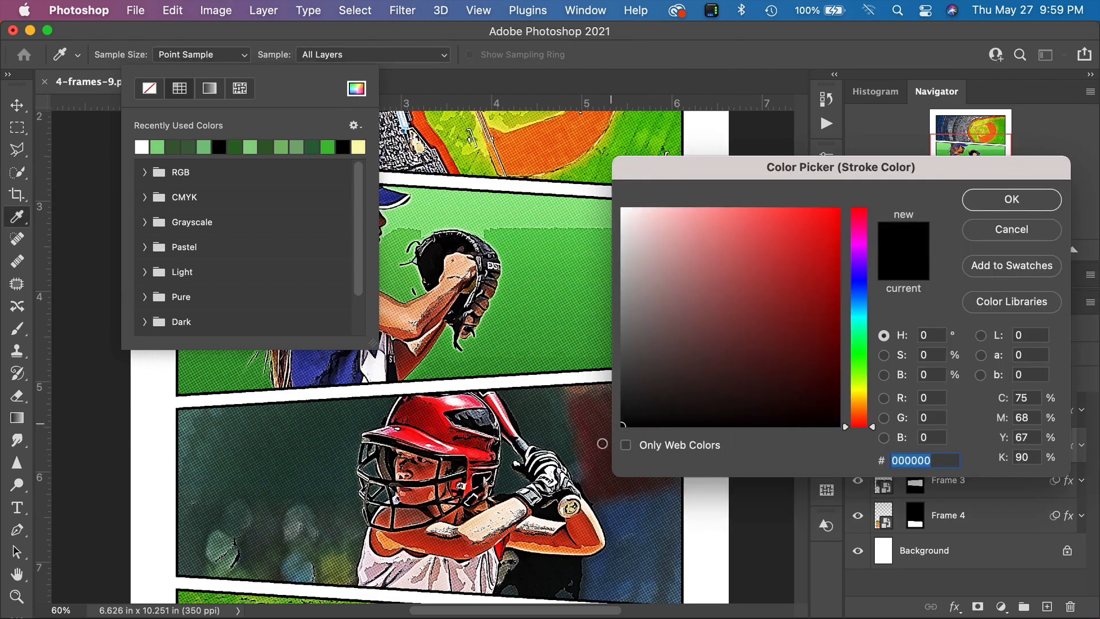
{"action": "left_click", "coordinate": [1021, 205]}
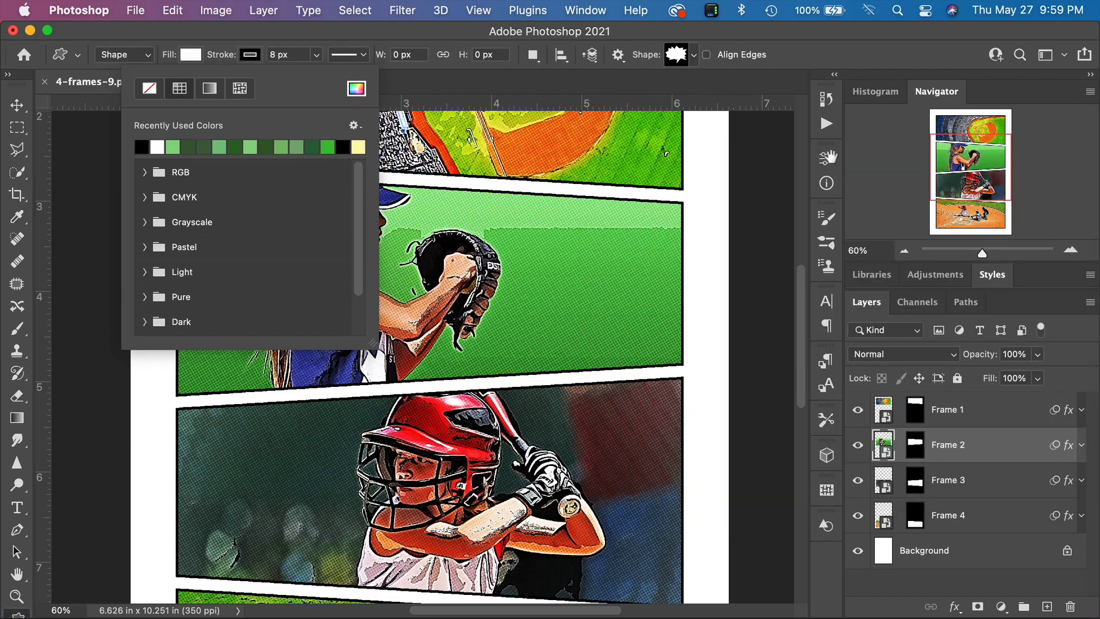
{"action": "left_click", "coordinate": [279, 55]}
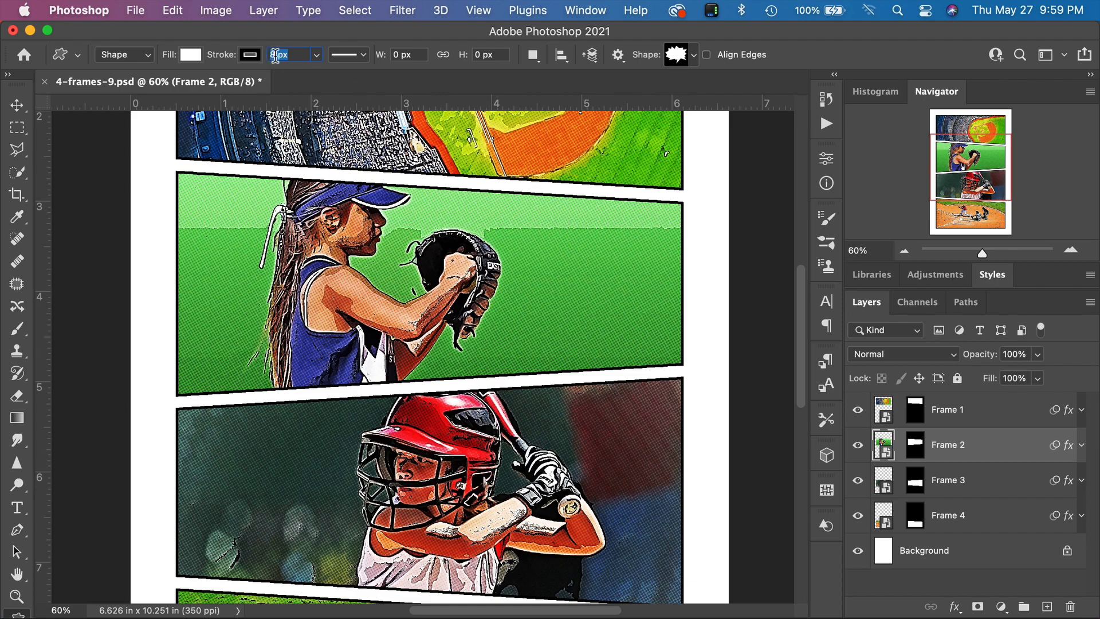
{"action": "type", "text": "5"}
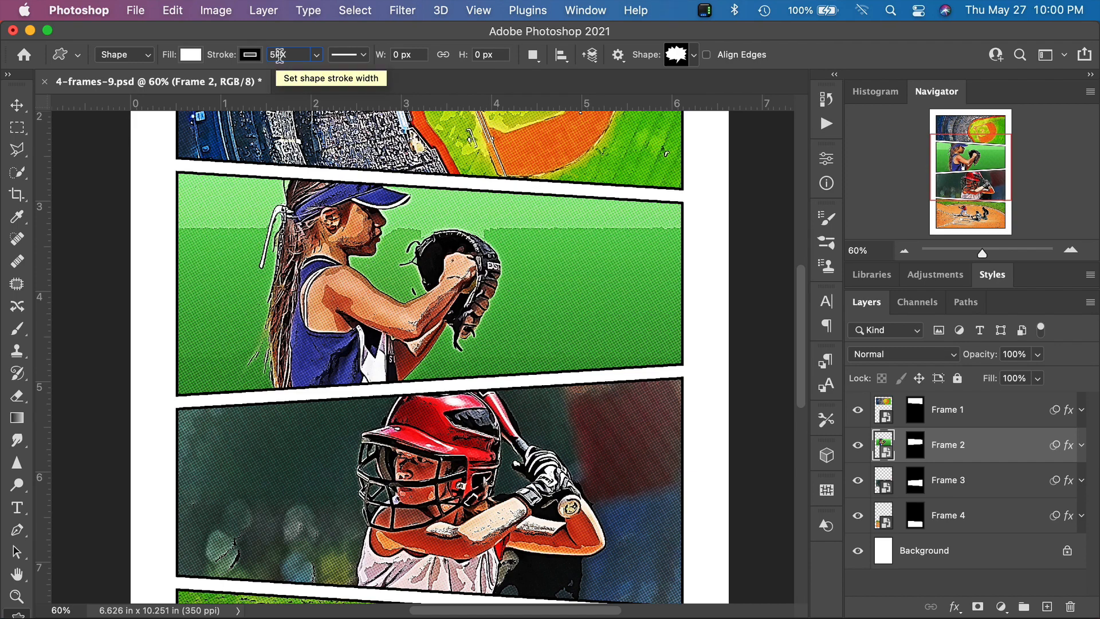
{"action": "key", "text": "Tab"}
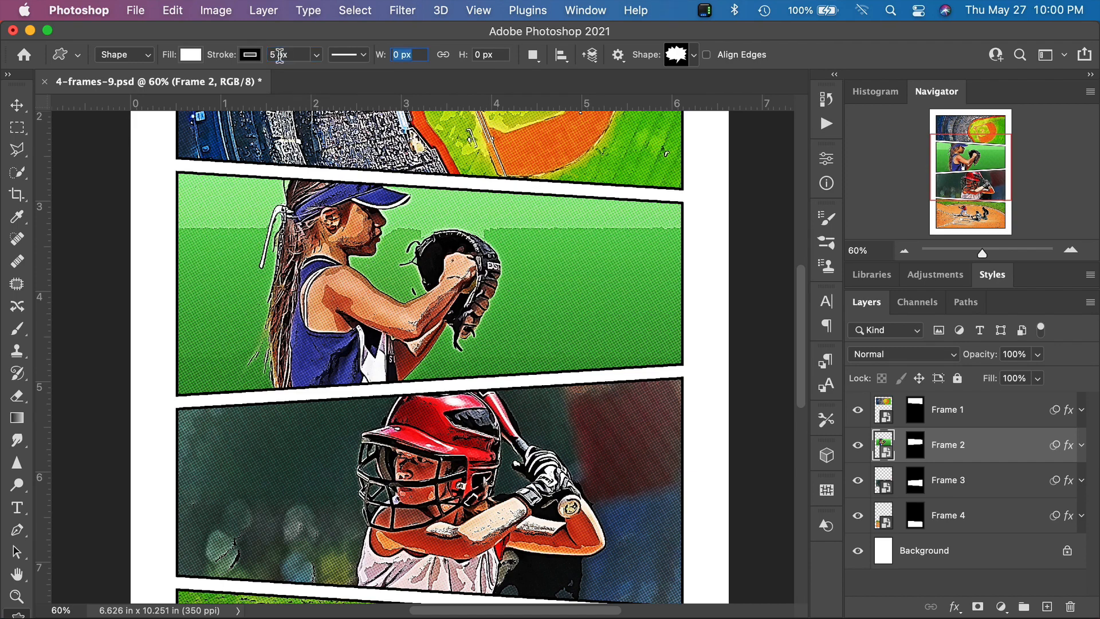
Draw a jagged shout bubble from the PBB-Comic-Shapes set, about 275 by 523 px, in the green area beside Frame 2's player
{"action": "left_click", "coordinate": [693, 55]}
{"action": "scroll", "coordinate": [673, 259], "scroll_direction": "down", "scroll_amount": 2}
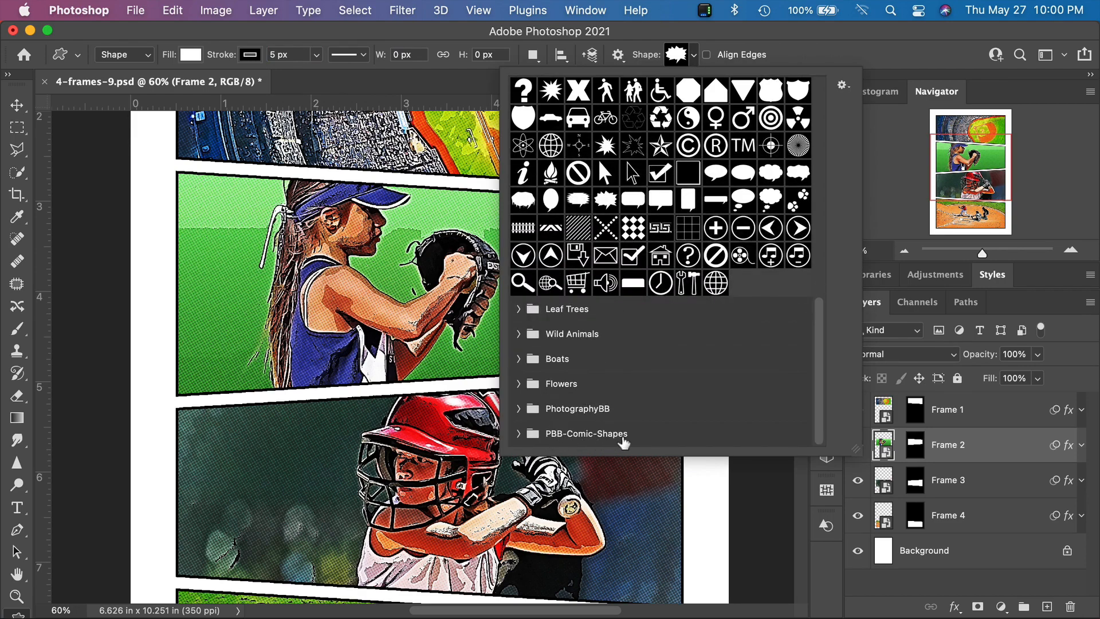
{"action": "left_click", "coordinate": [519, 438]}
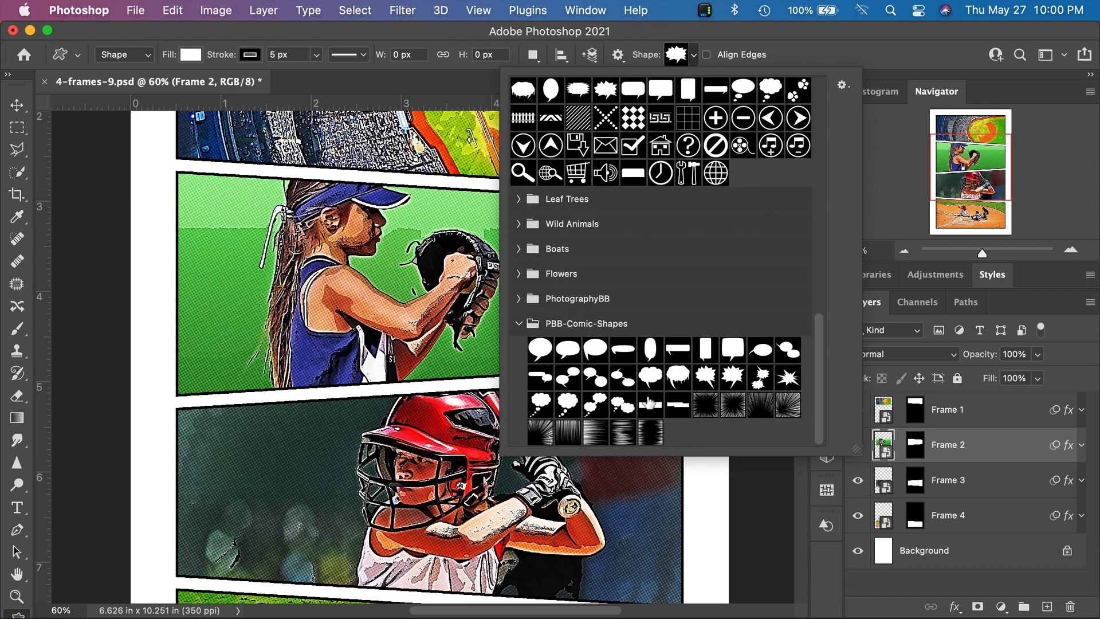
{"action": "left_click", "coordinate": [710, 379]}
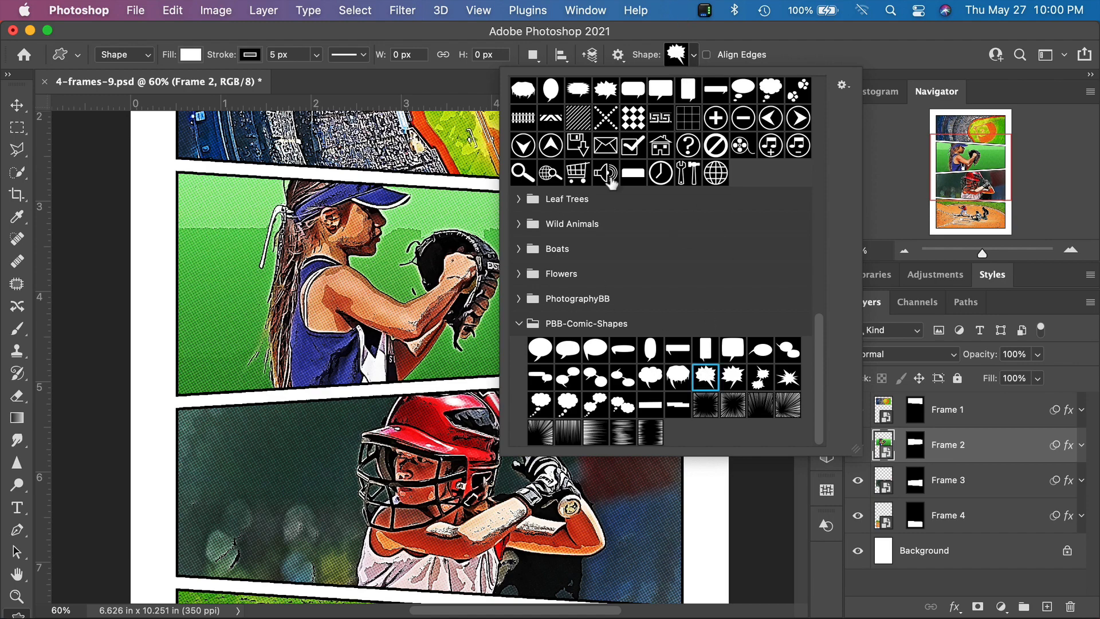
{"action": "left_click", "coordinate": [695, 53]}
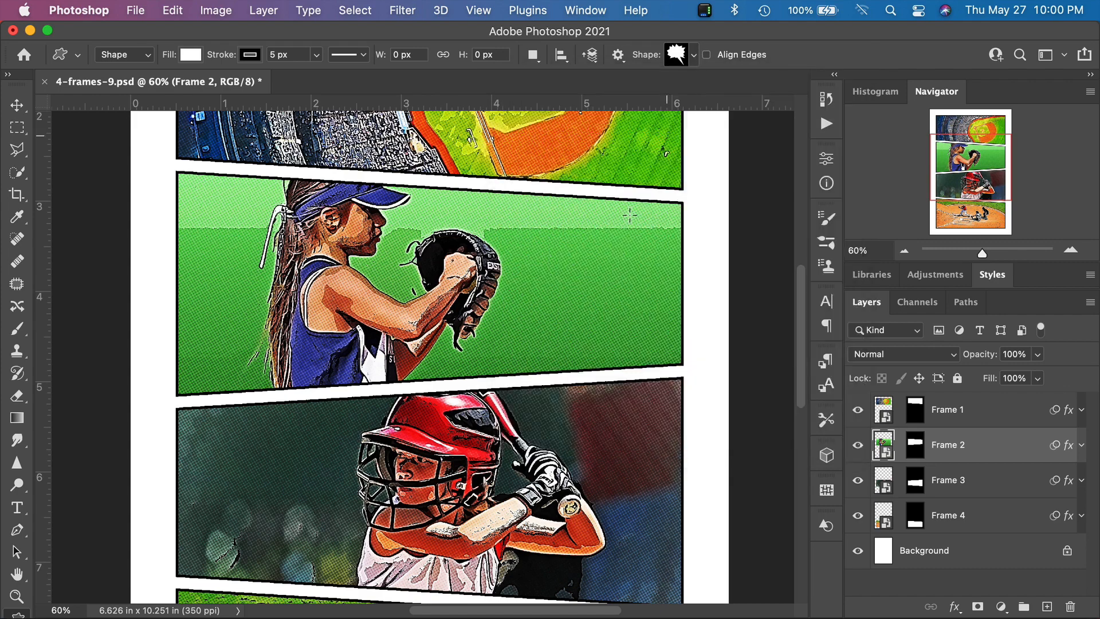
{"action": "left_click_drag", "start_coordinate": [644, 335], "coordinate": [573, 187]}
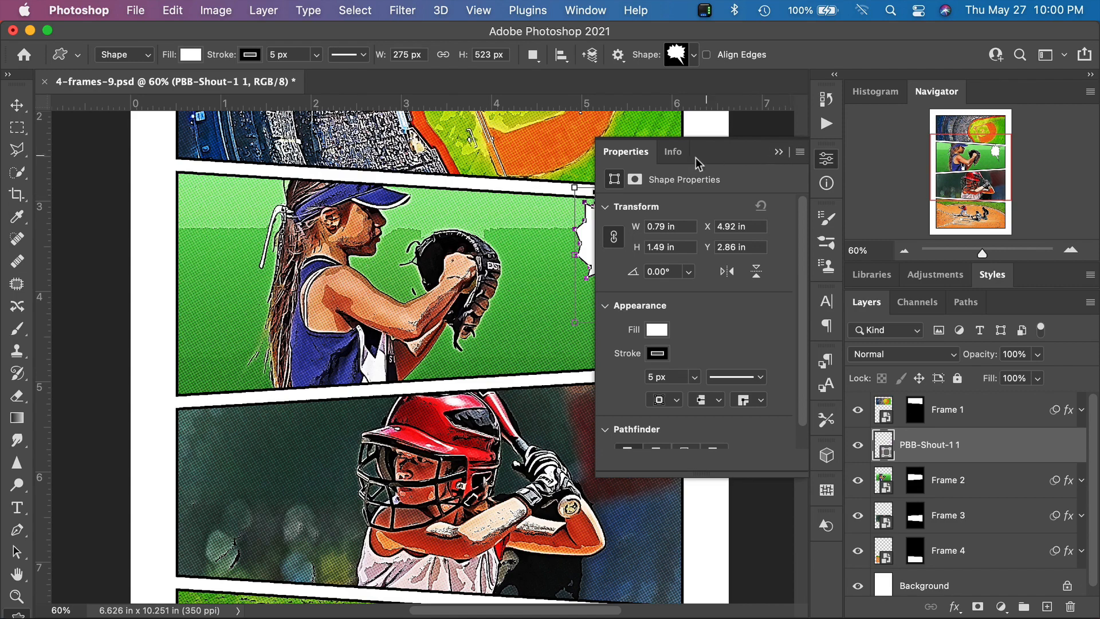
{"action": "left_click", "coordinate": [779, 153]}
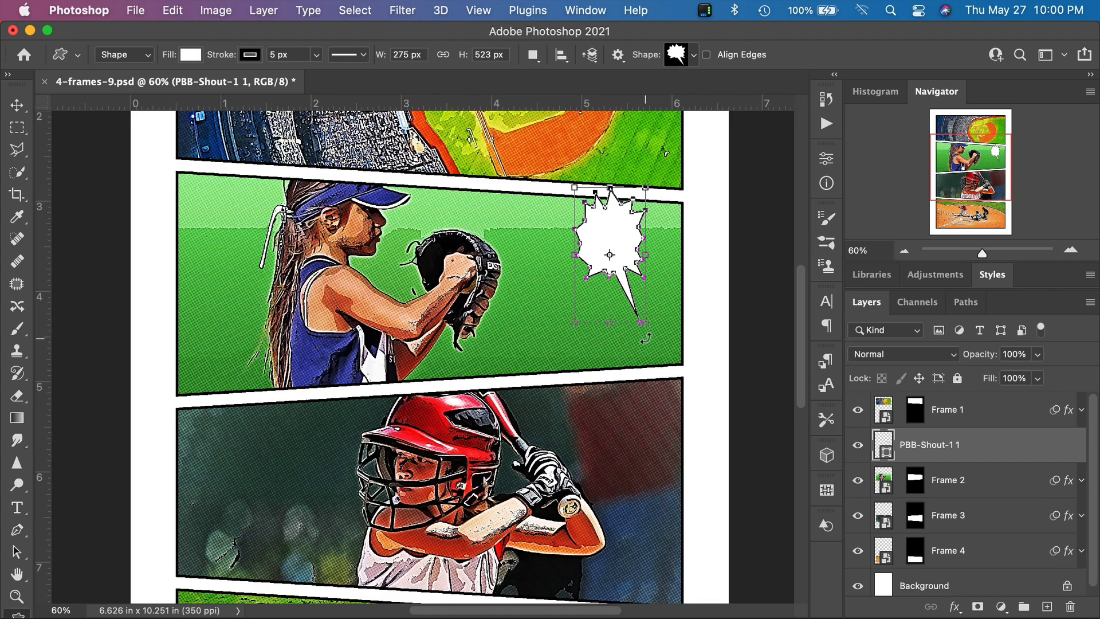
Rotate the shout bubble 90° counterclockwise and move it so its tail crosses Frame 2's right border
{"action": "left_click_drag", "start_coordinate": [646, 338], "coordinate": [693, 226]}
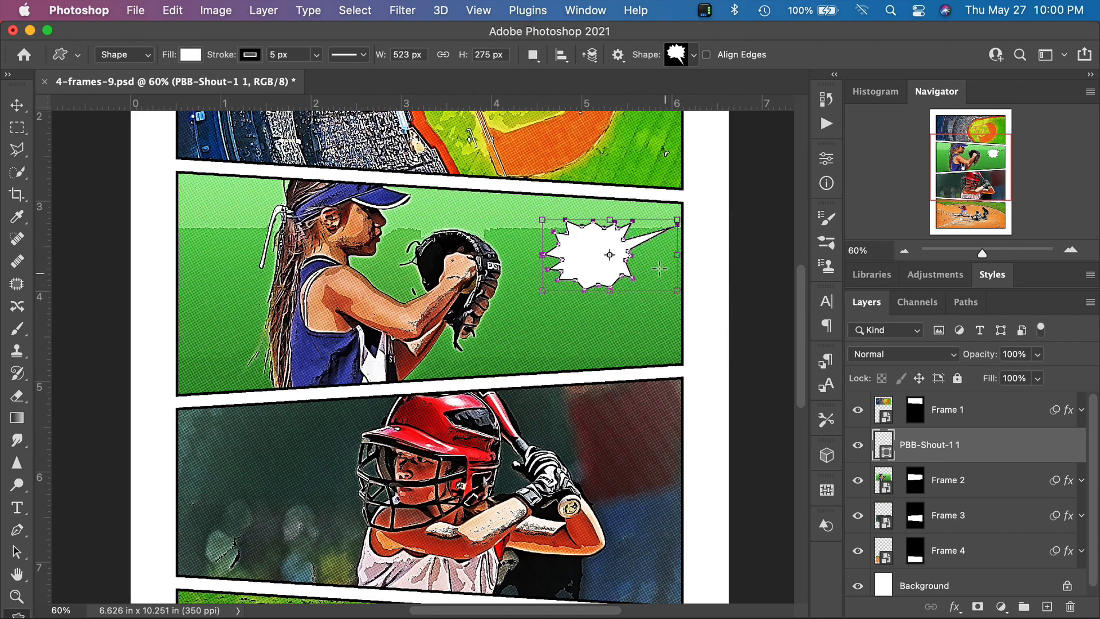
{"action": "key", "text": "Return"}
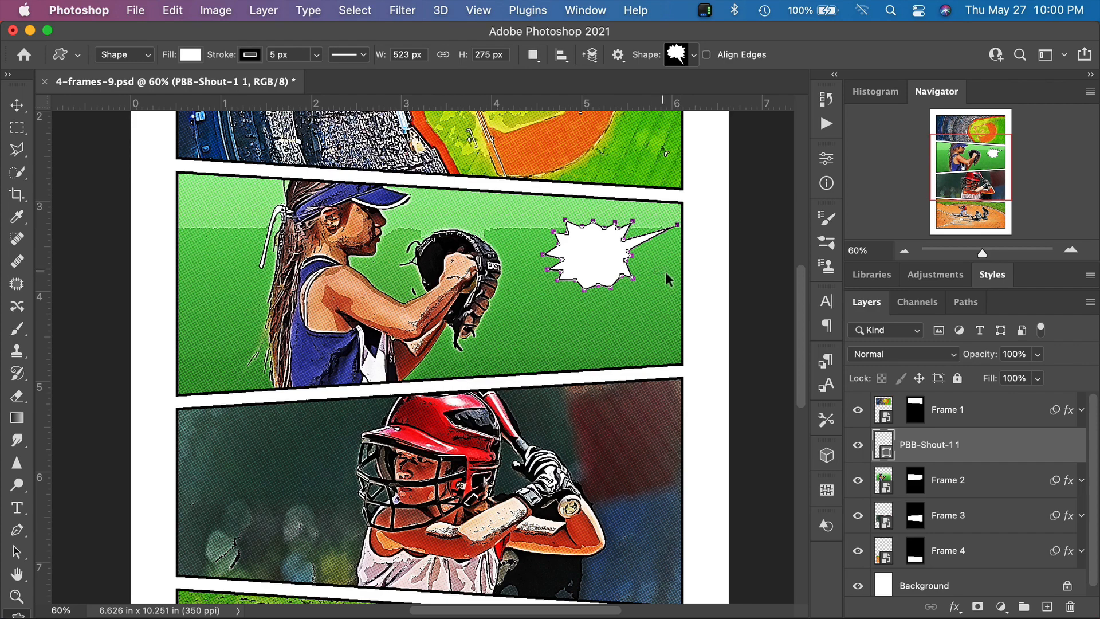
{"action": "key", "text": "Return"}
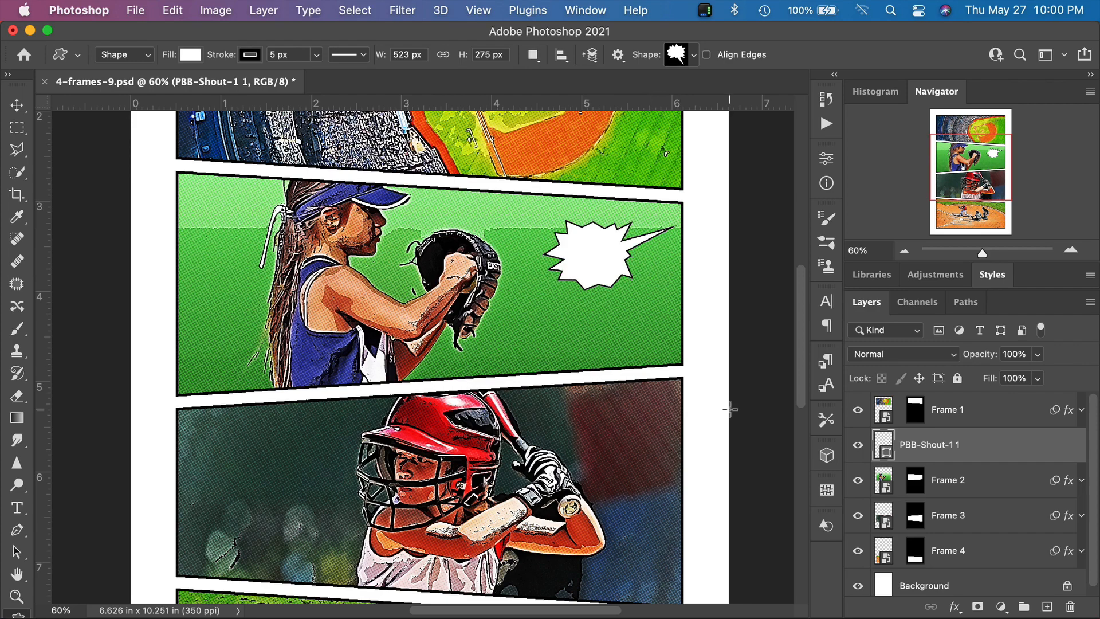
{"action": "key", "text": "v"}
{"action": "left_click_drag", "start_coordinate": [605, 262], "coordinate": [622, 267]}
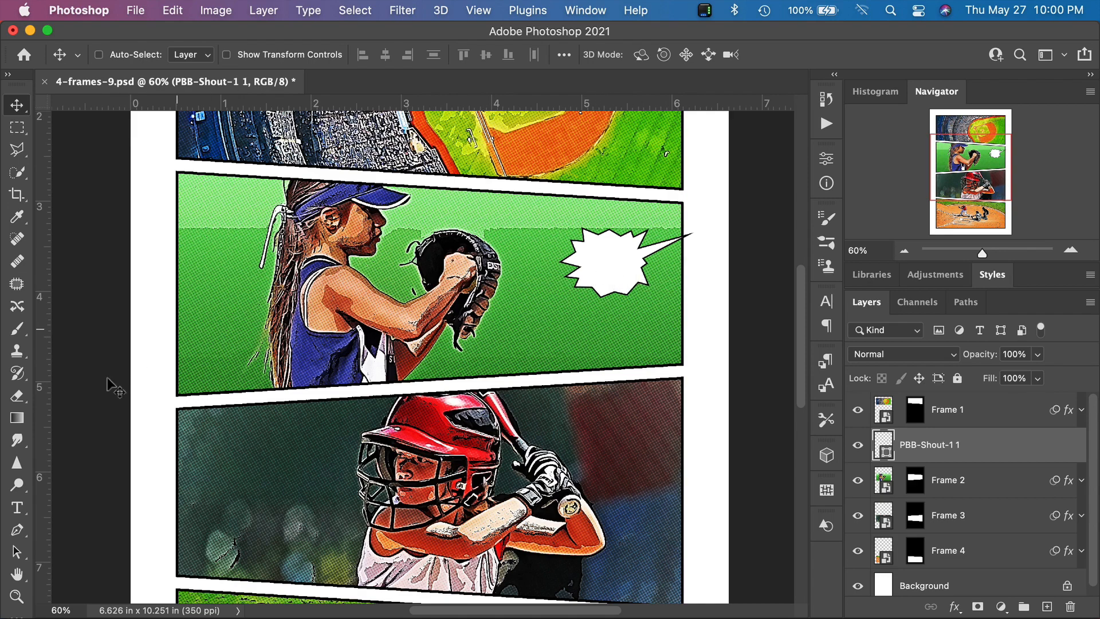
Add the text "THROW IT HARD!" on three lines over the shout bubble
{"action": "left_click", "coordinate": [17, 506]}
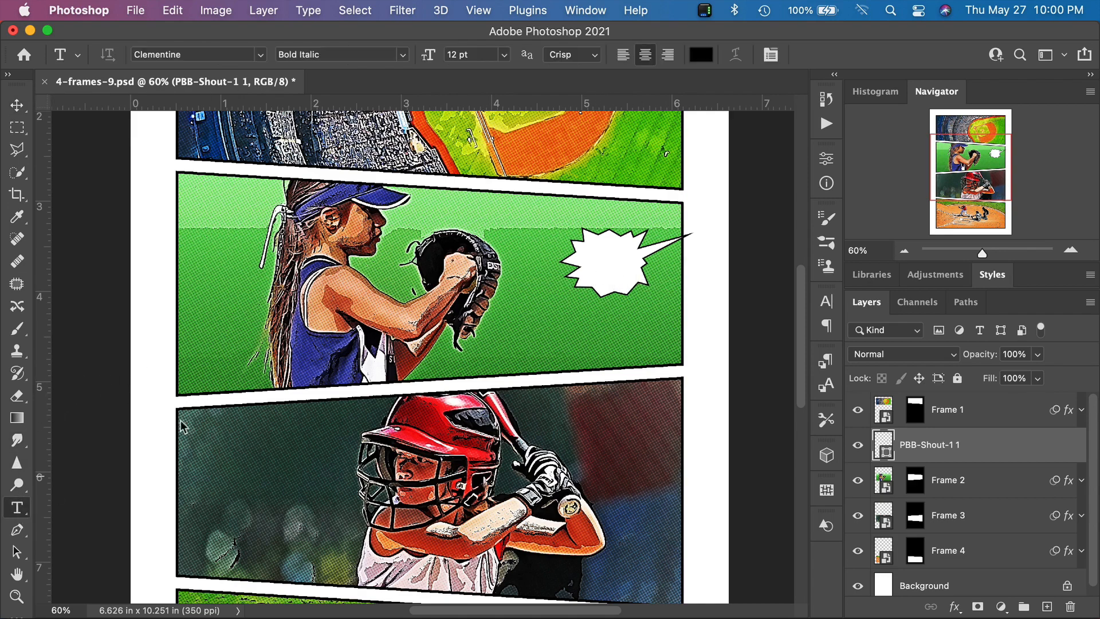
{"action": "left_click", "coordinate": [602, 262]}
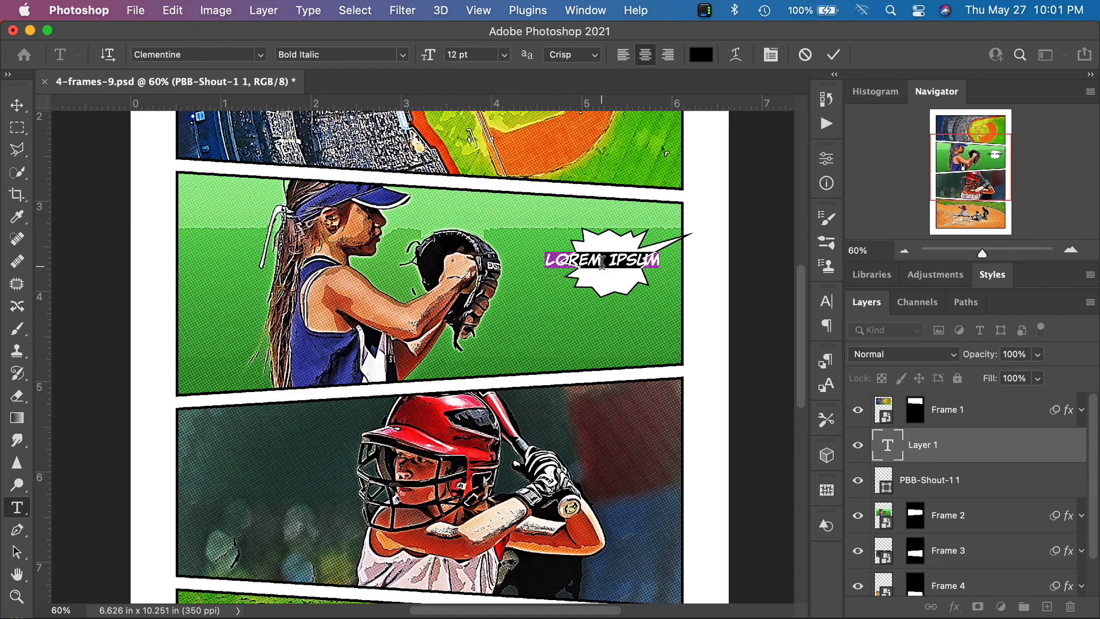
{"action": "key", "text": "BackSpace"}
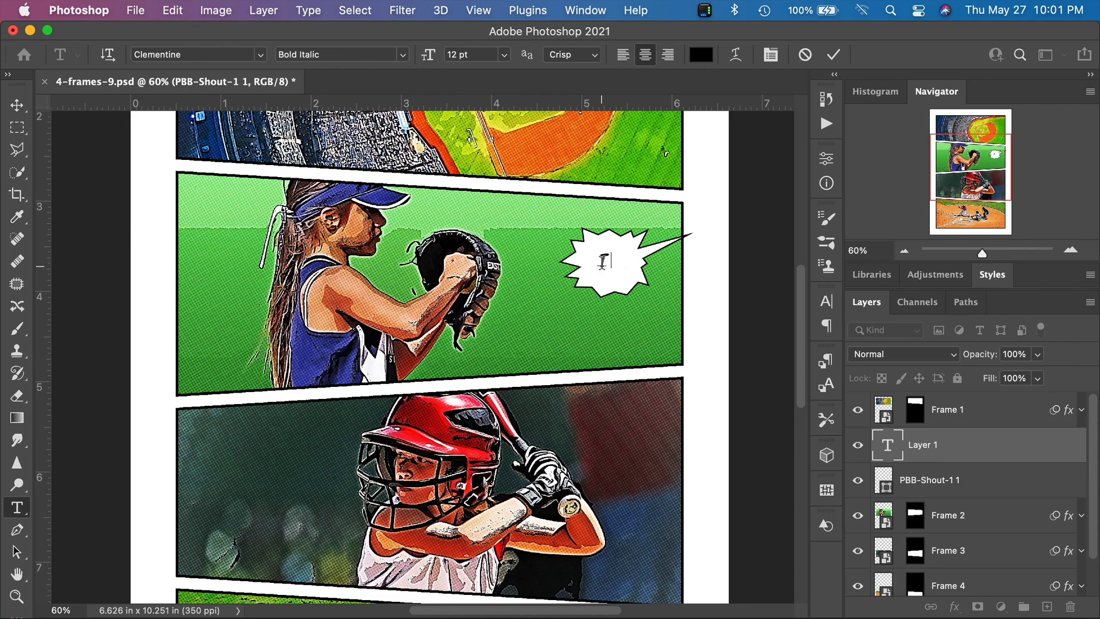
{"action": "type", "text": "THROW I"}
{"action": "key", "text": "BackSpace"}
{"action": "key", "text": "BackSpace"}
{"action": "type", "text": "IT"}
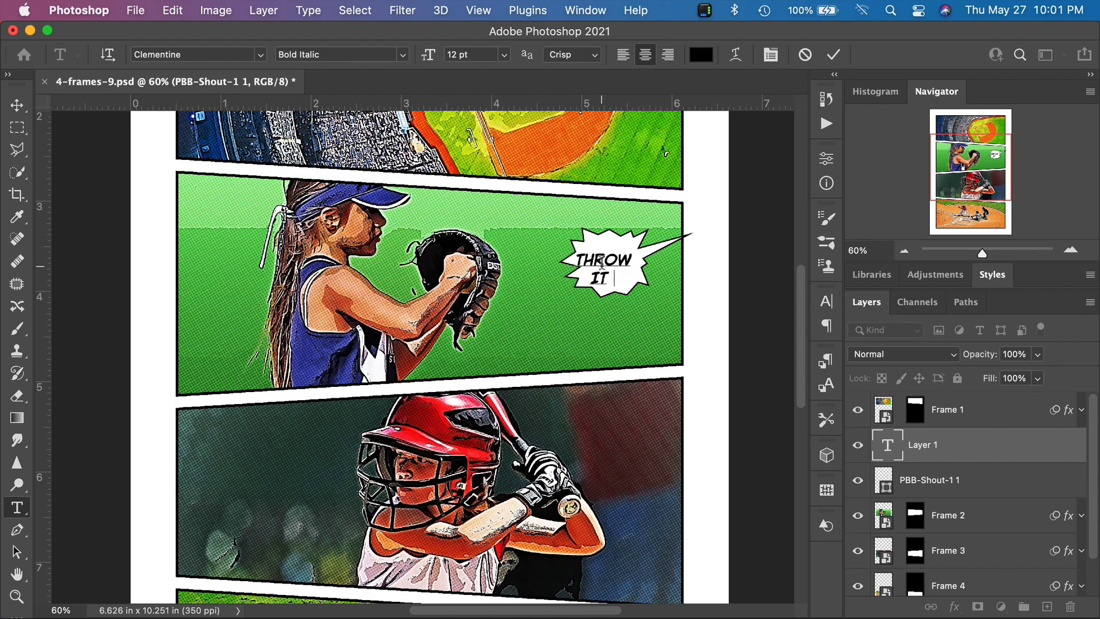
{"action": "key", "text": "Return"}
{"action": "type", "text": "HARD"}
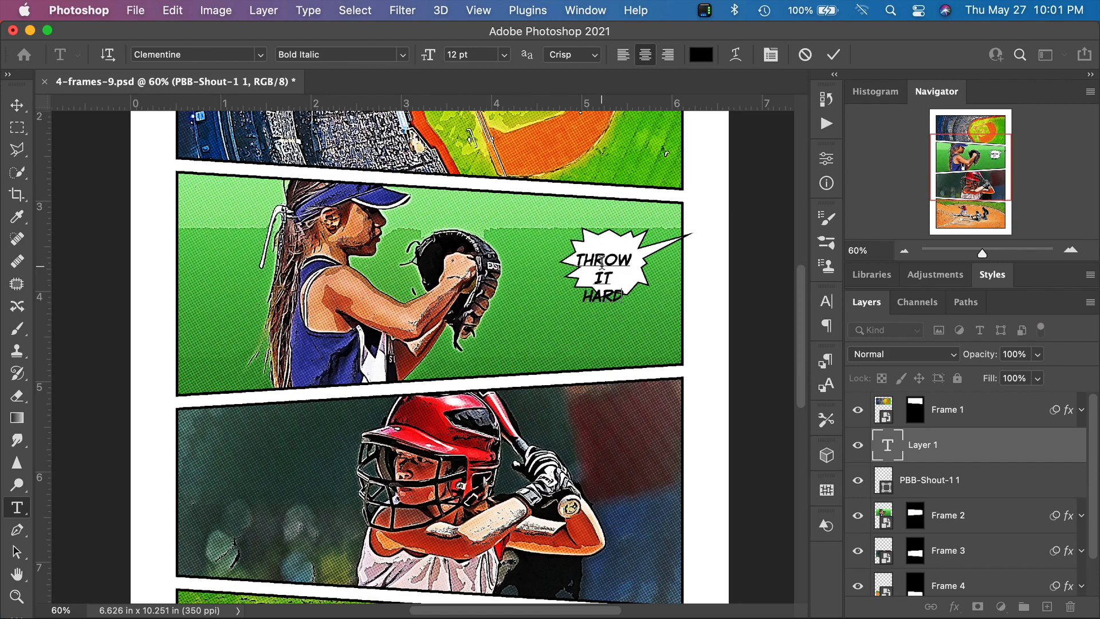
{"action": "type", "text": "!"}
Set the "THROW IT HARD!" text to 9 pt and centre it inside the shout bubble
{"action": "triple_click", "coordinate": [601, 276]}
{"action": "left_click", "coordinate": [601, 276]}
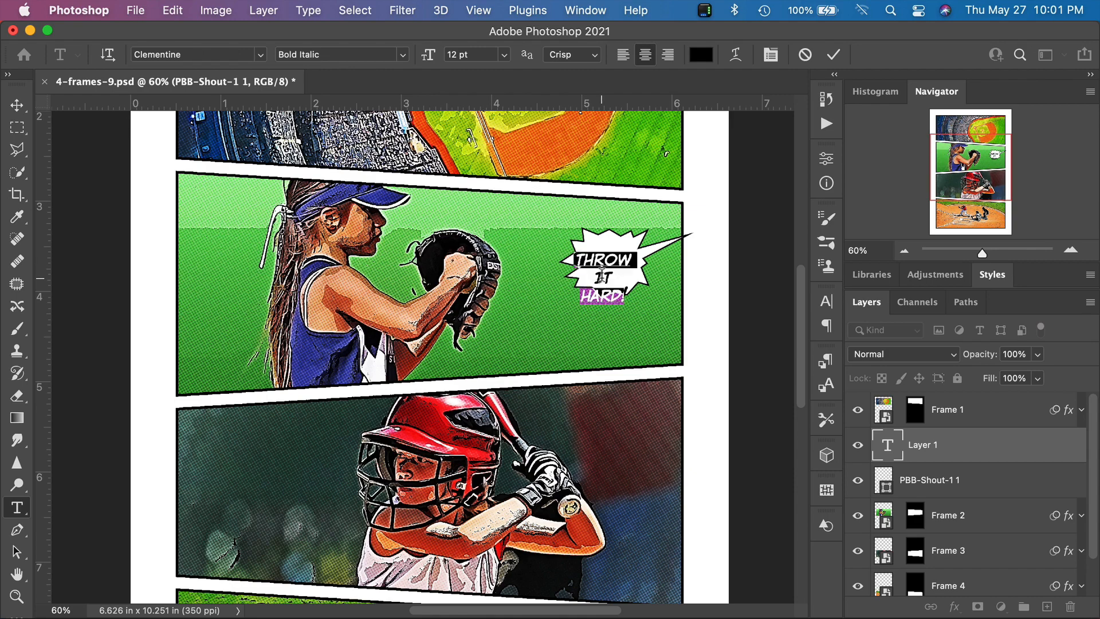
{"action": "double_click", "coordinate": [455, 54]}
{"action": "key", "text": "Down"}
{"action": "key", "text": "Down"}
{"action": "key", "text": "Down"}
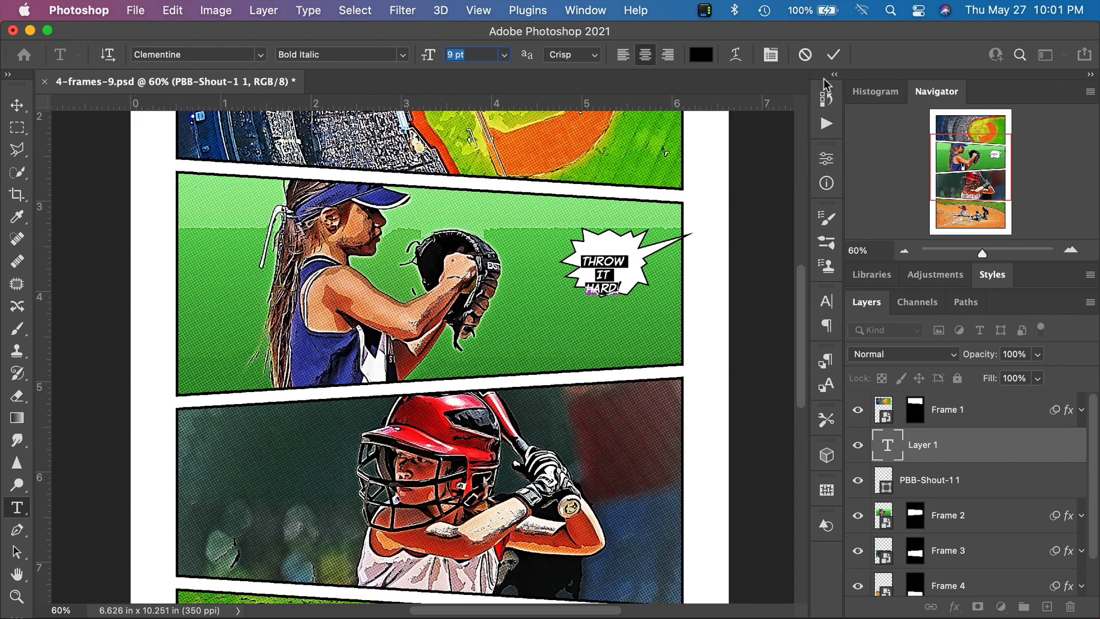
{"action": "left_click", "coordinate": [833, 54]}
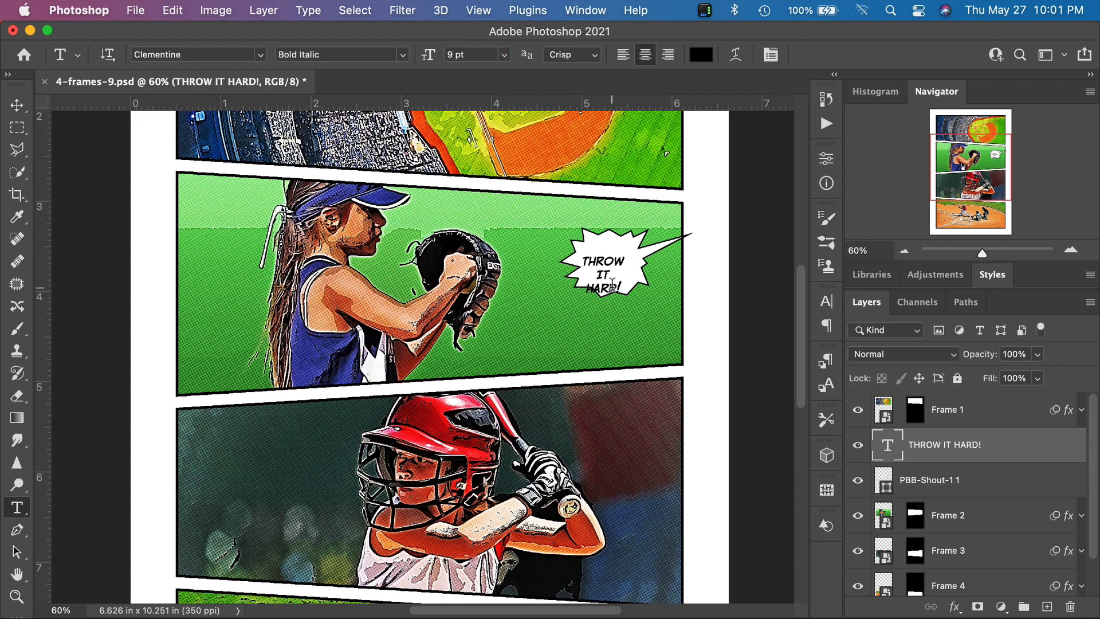
{"action": "key", "text": "v"}
{"action": "left_click_drag", "start_coordinate": [614, 280], "coordinate": [623, 268]}
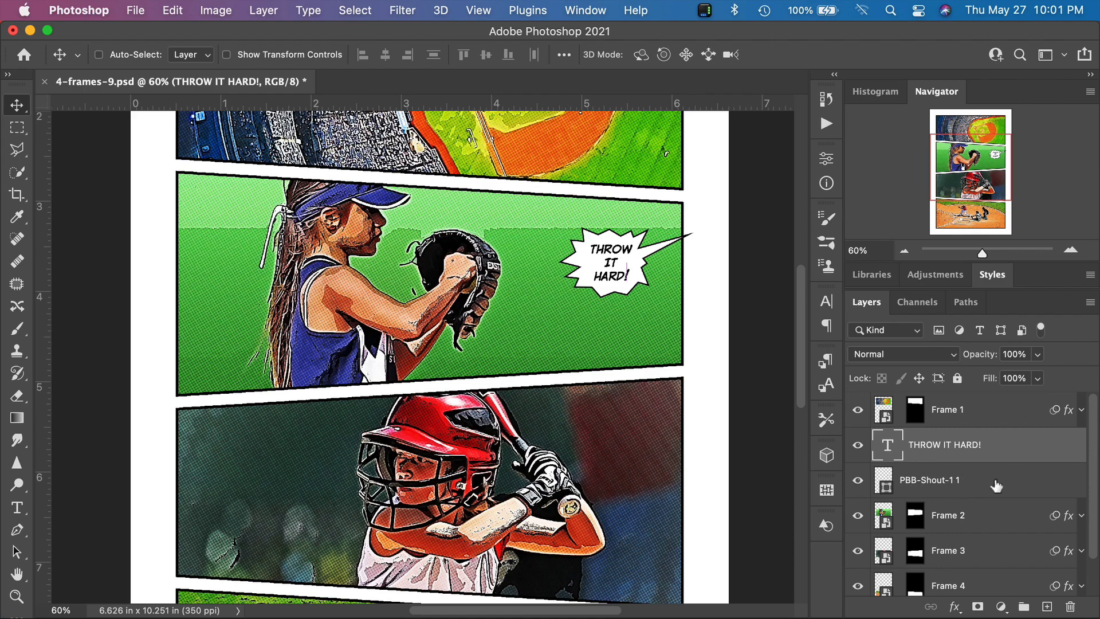
Clip the PBB-Shout-1 1 shape layer to Frame 2 so the bubble's tail ends at the frame border
{"action": "left_click", "coordinate": [1012, 483]}
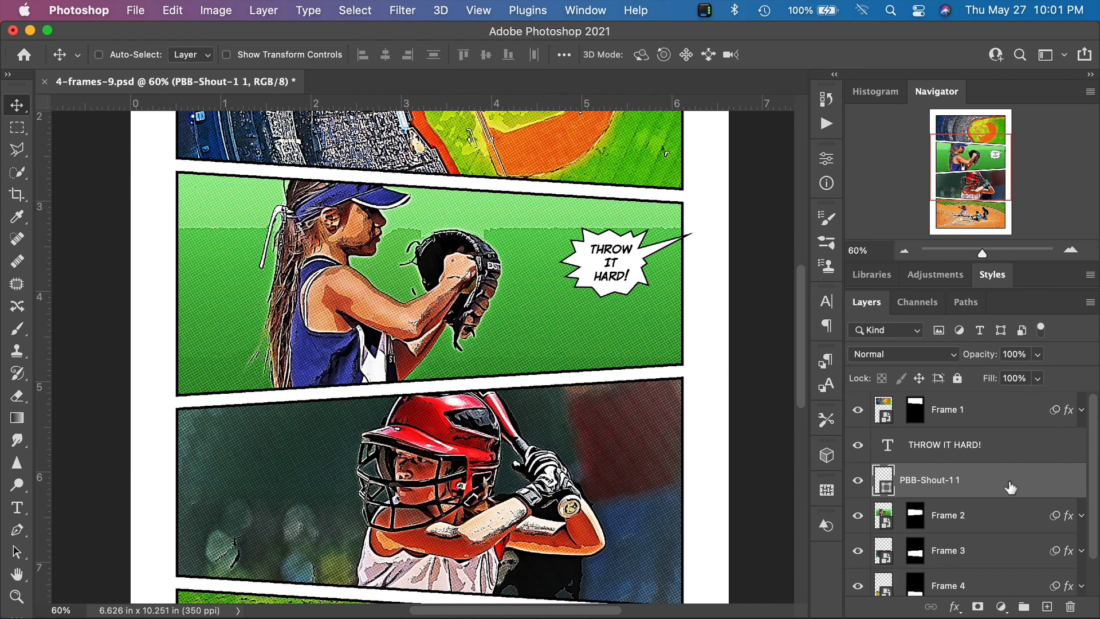
{"action": "mouse_move", "coordinate": [1007, 494]}
{"action": "left_mouse_down"}
{"action": "mouse_move", "coordinate": [1005, 507]}
{"action": "mouse_move", "coordinate": [1004, 493]}
{"action": "mouse_move", "coordinate": [995, 507]}
{"action": "mouse_move", "coordinate": [991, 496]}
{"action": "left_mouse_up"}
{"action": "left_click", "coordinate": [992, 496], "text": "alt"}
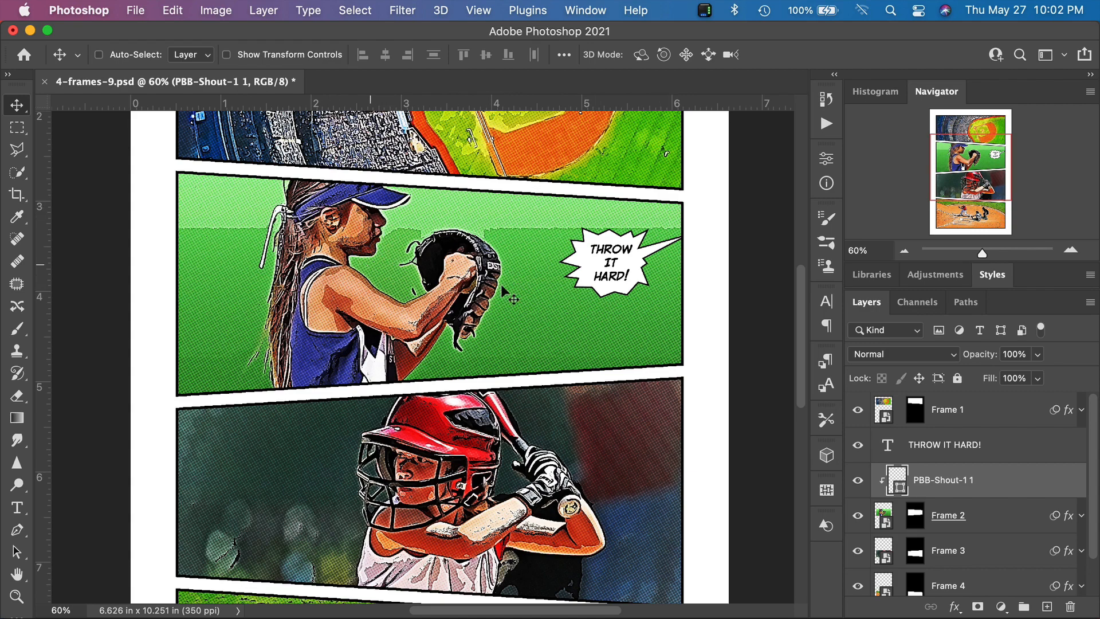
Draw the PBB-Effects-2 radial burst custom shape directly above the Frame 3 layer, about 5.71 × 2.93 in, covering the whole frame
{"action": "scroll", "coordinate": [486, 350], "scroll_direction": "down", "scroll_amount": 5}
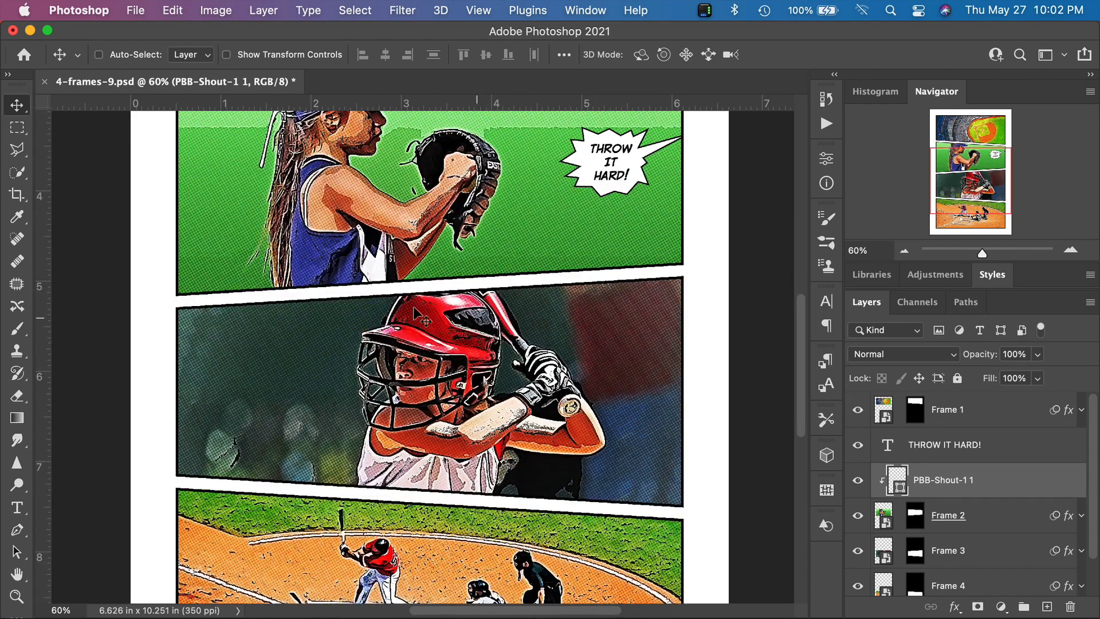
{"action": "scroll", "coordinate": [490, 424], "scroll_direction": "down", "scroll_amount": 2}
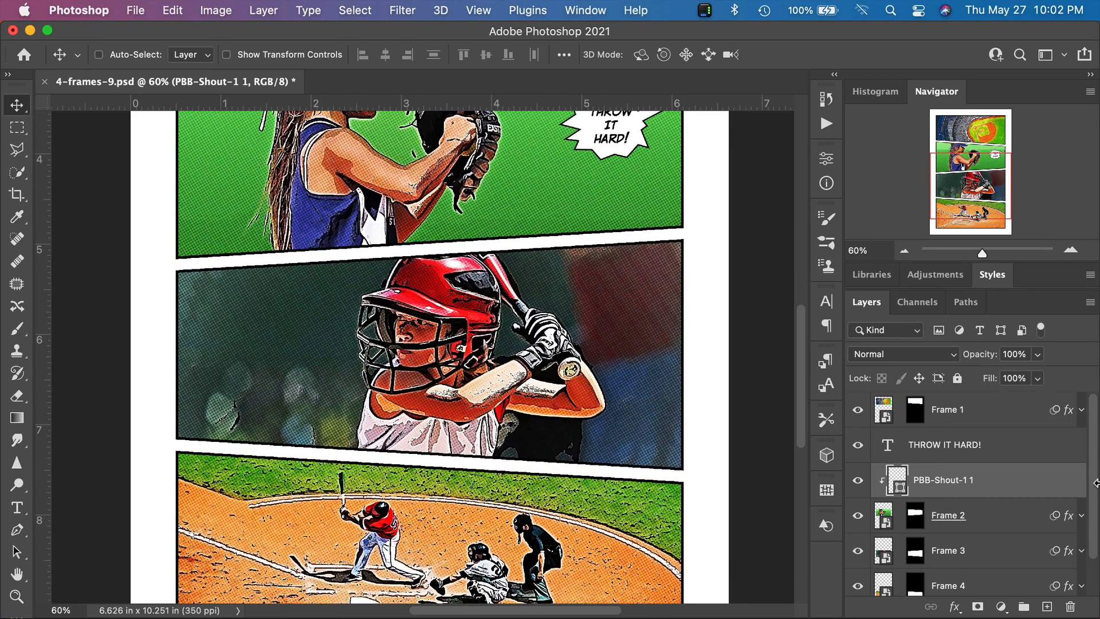
{"action": "left_click", "coordinate": [983, 556]}
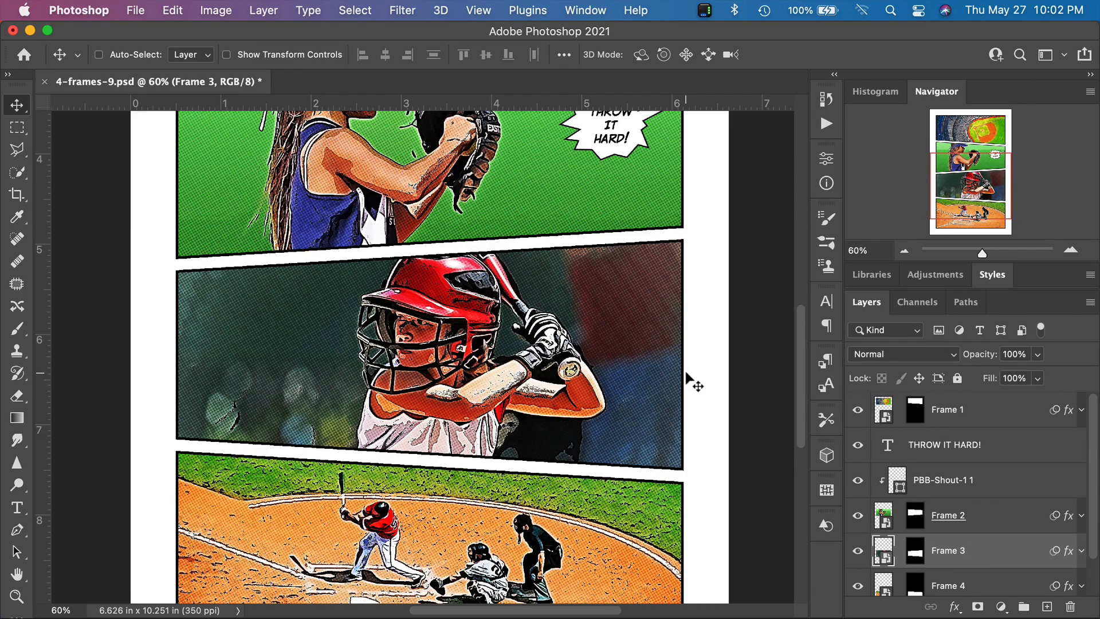
{"action": "key", "text": "u"}
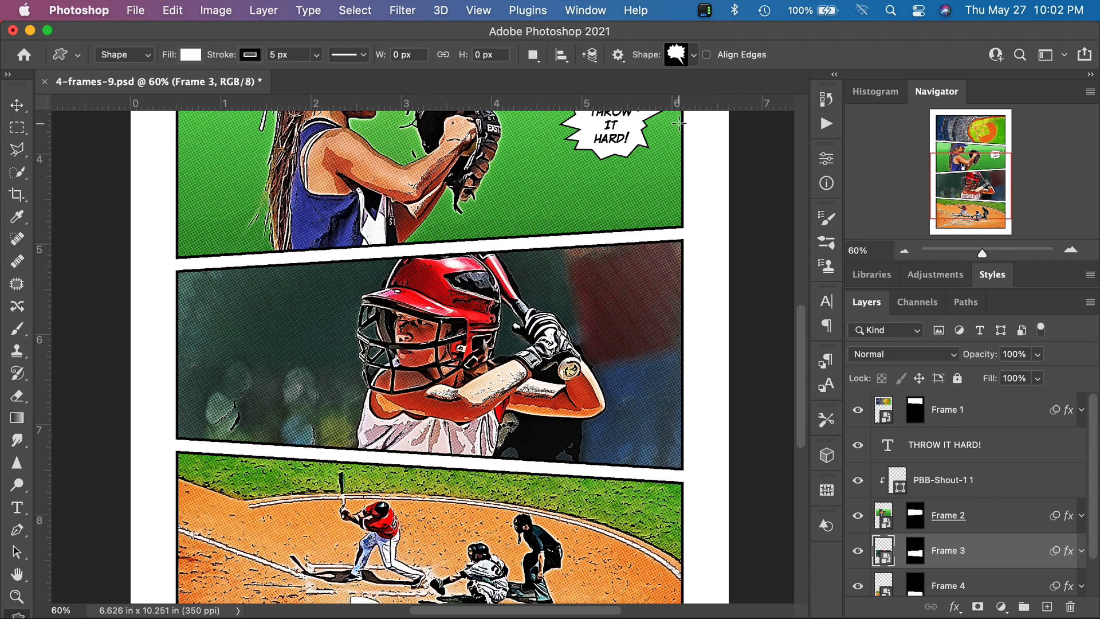
{"action": "left_click", "coordinate": [694, 58]}
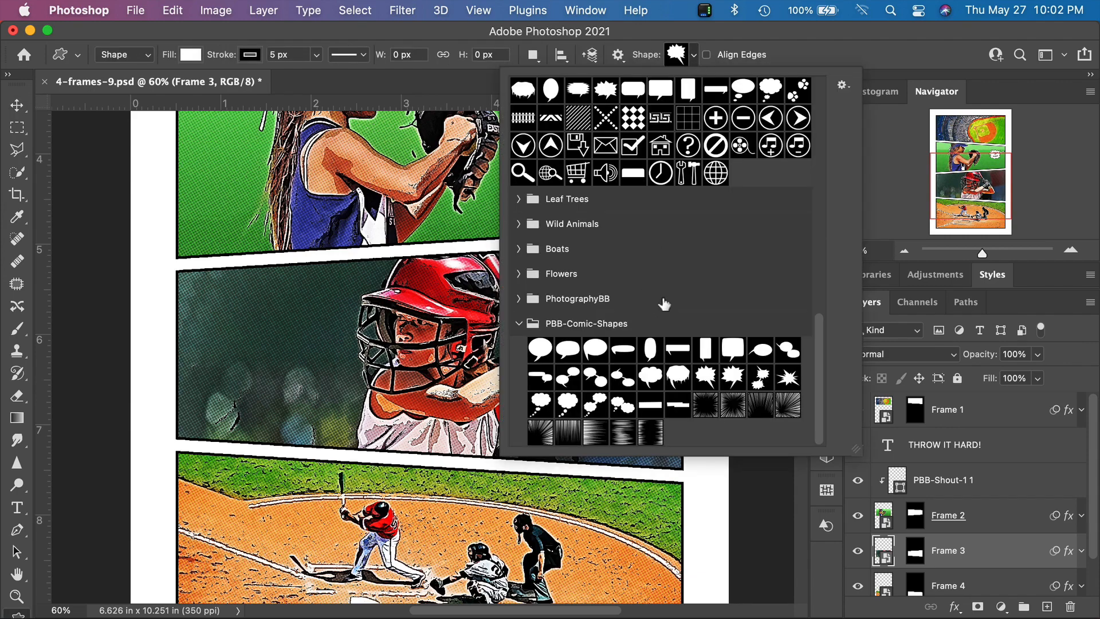
{"action": "left_click", "coordinate": [736, 407]}
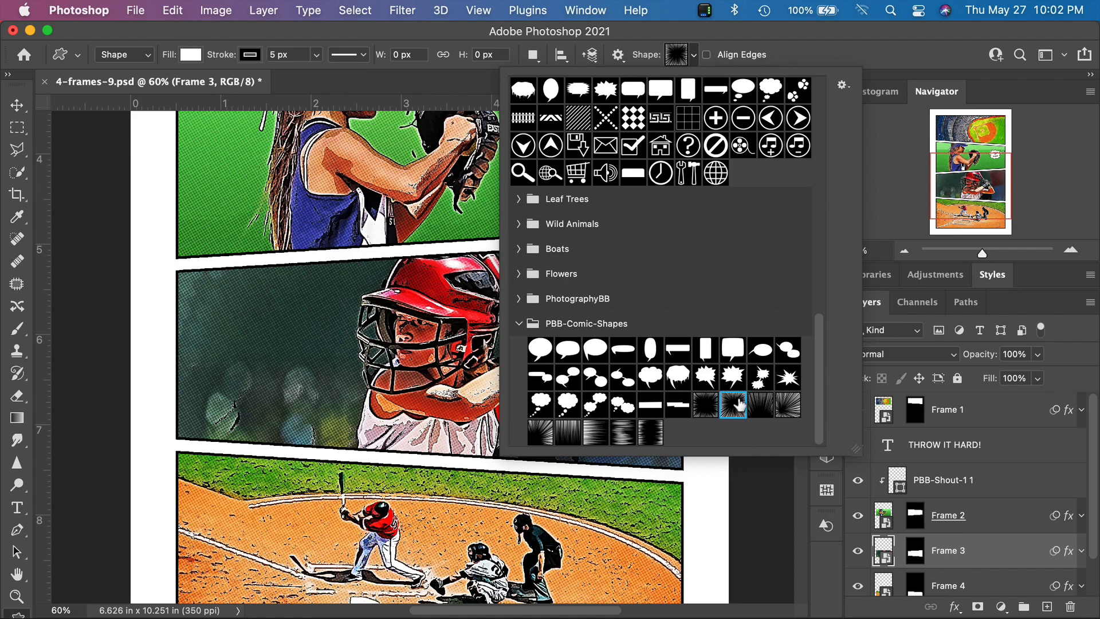
{"action": "left_click", "coordinate": [694, 56]}
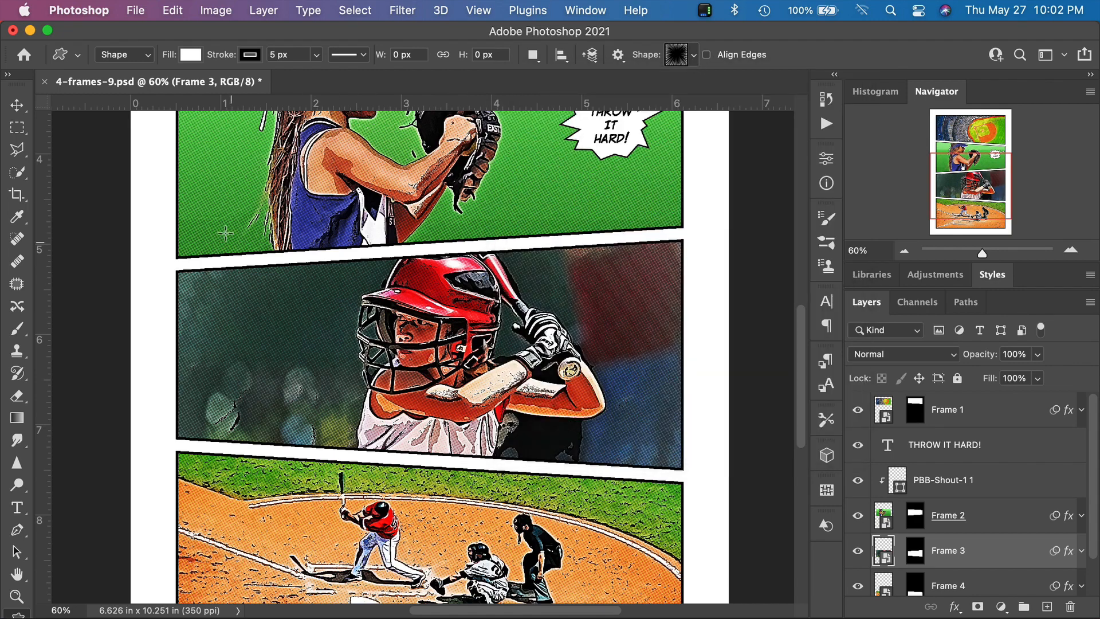
{"action": "left_click_drag", "start_coordinate": [166, 253], "coordinate": [687, 485]}
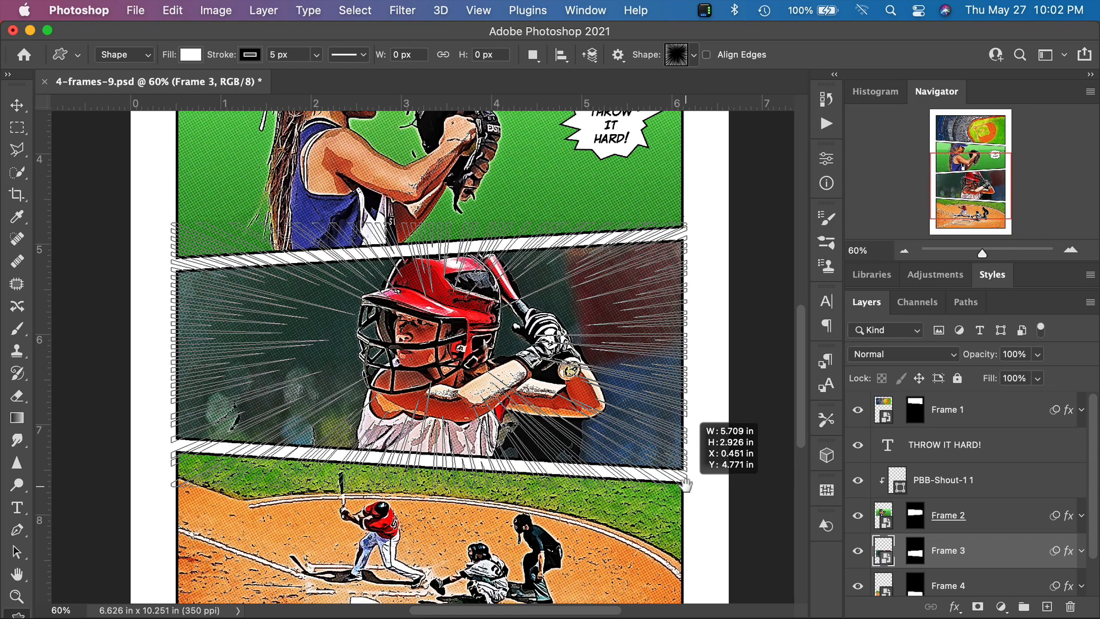
{"action": "left_click_drag", "start_coordinate": [686, 485], "coordinate": [685, 485]}
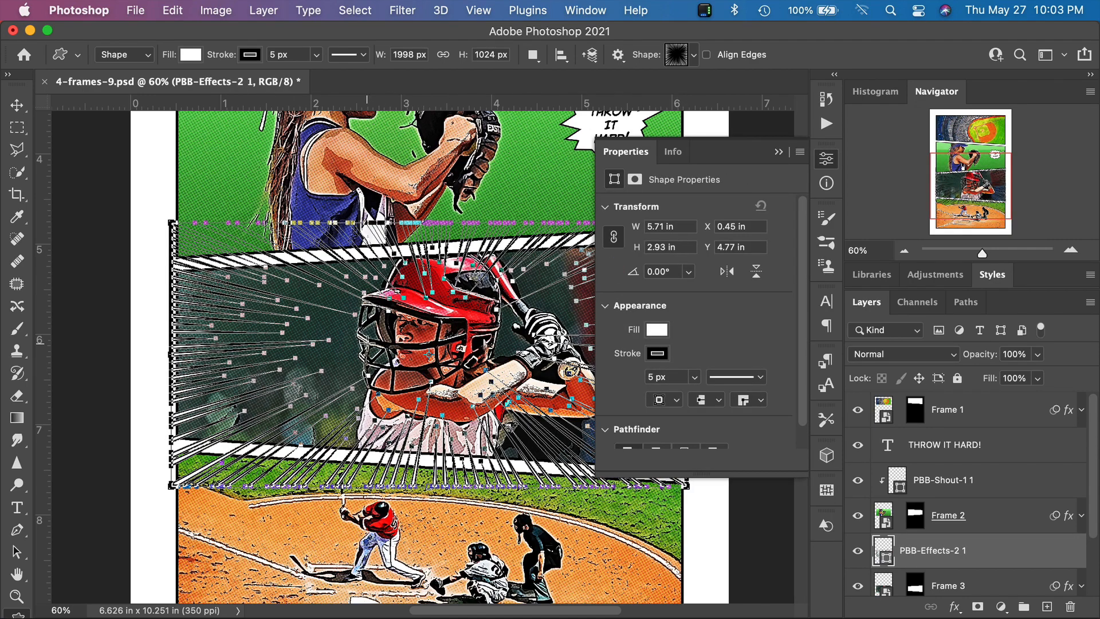
Remove the burst shape's black outline by setting its stroke width to 0 px
{"action": "left_click", "coordinate": [778, 152]}
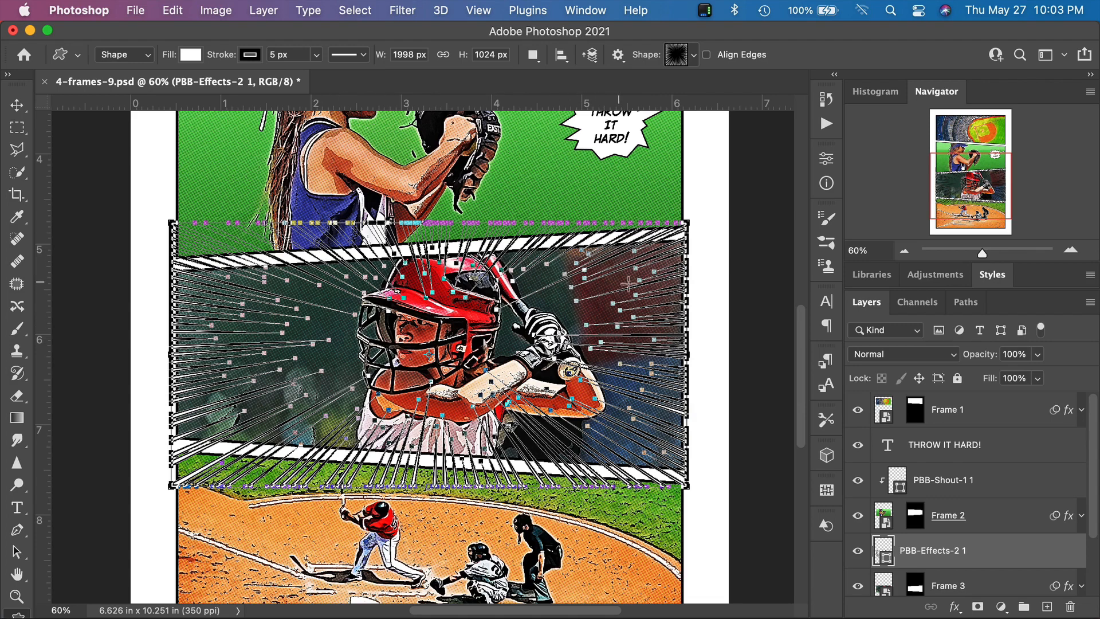
{"action": "left_click", "coordinate": [316, 54]}
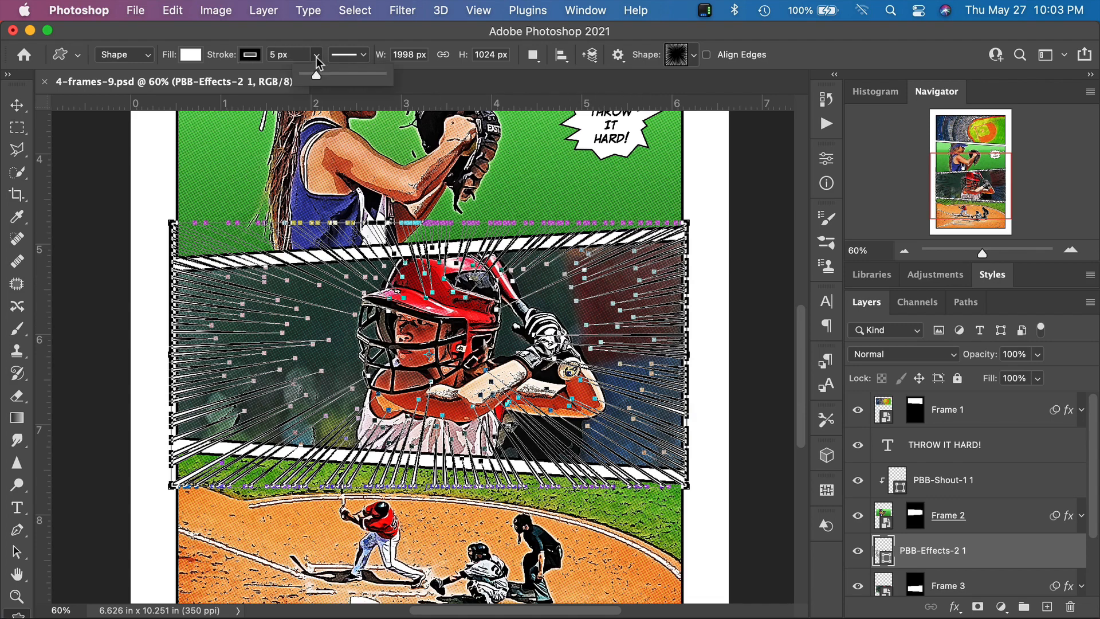
{"action": "left_click_drag", "start_coordinate": [317, 75], "coordinate": [277, 82]}
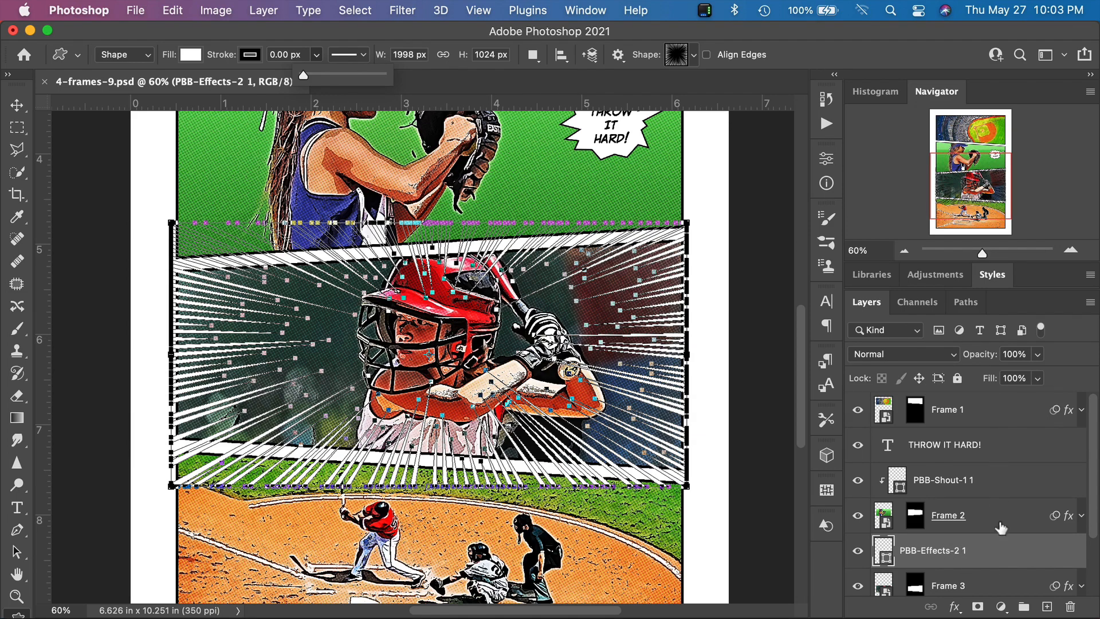
Clip the PBB-Effects-2 1 shape layer to Frame 3 so the burst lines stay inside the frame border
{"action": "scroll", "coordinate": [1003, 554], "scroll_direction": "down", "scroll_amount": 1}
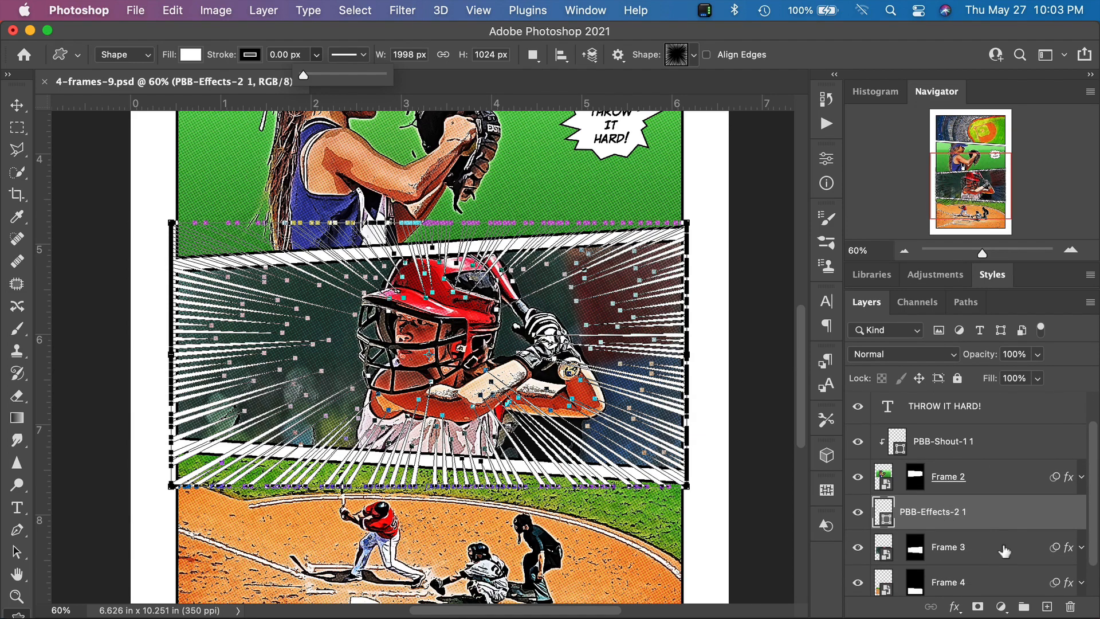
{"action": "left_click", "coordinate": [1004, 549]}
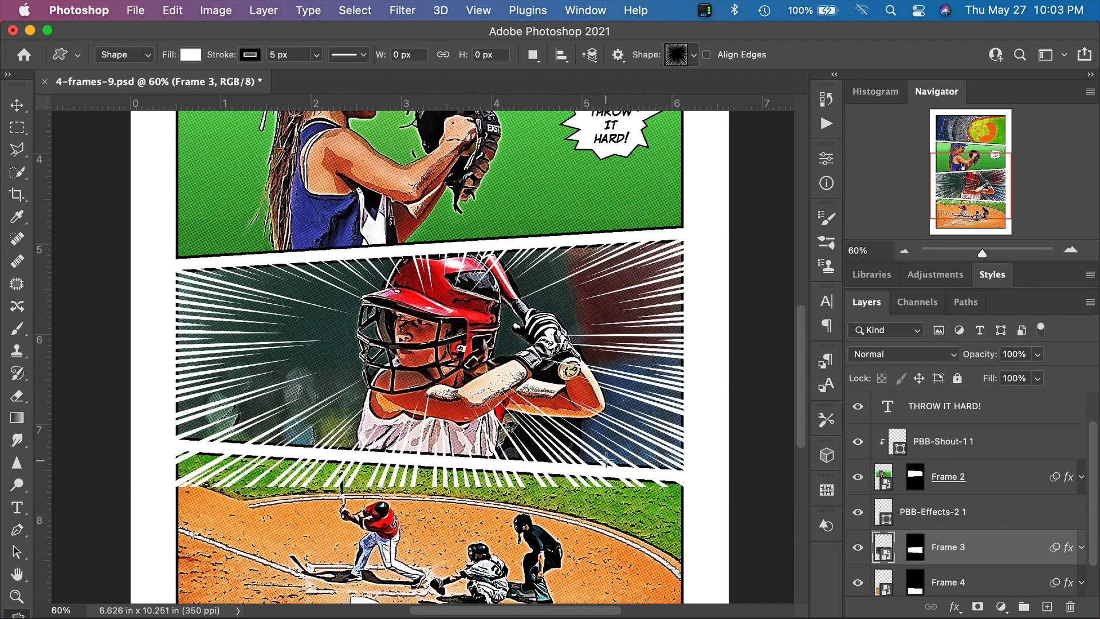
{"action": "left_click", "coordinate": [1002, 523], "text": "alt"}
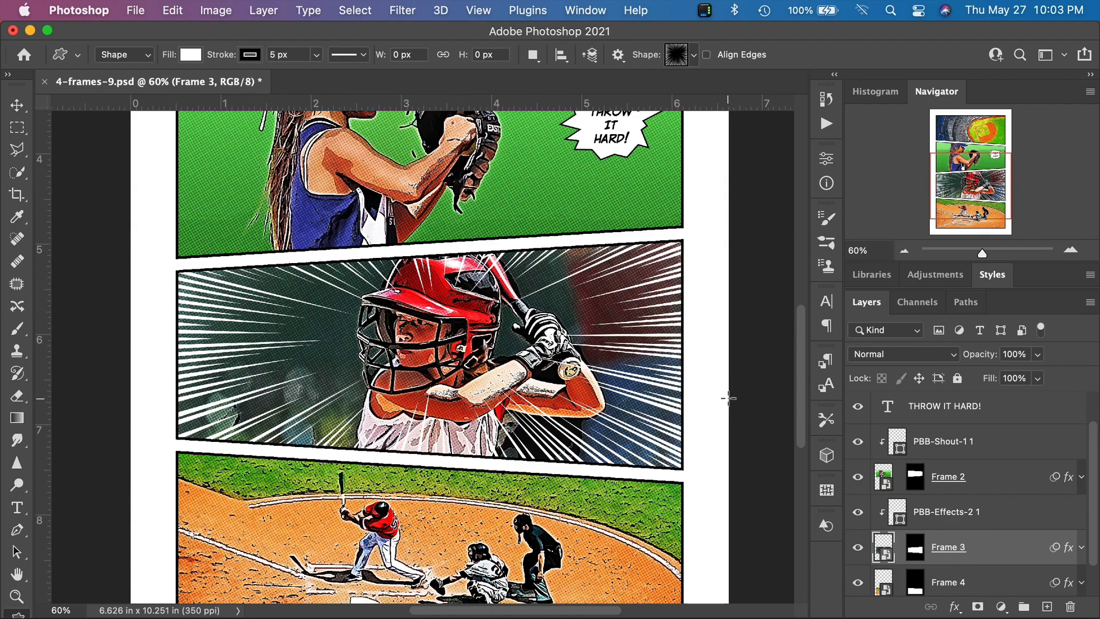
Examine the whole four-frame page with the shout bubble and the burst effect in place
{"action": "scroll", "coordinate": [602, 437], "scroll_direction": "down", "scroll_amount": 3}
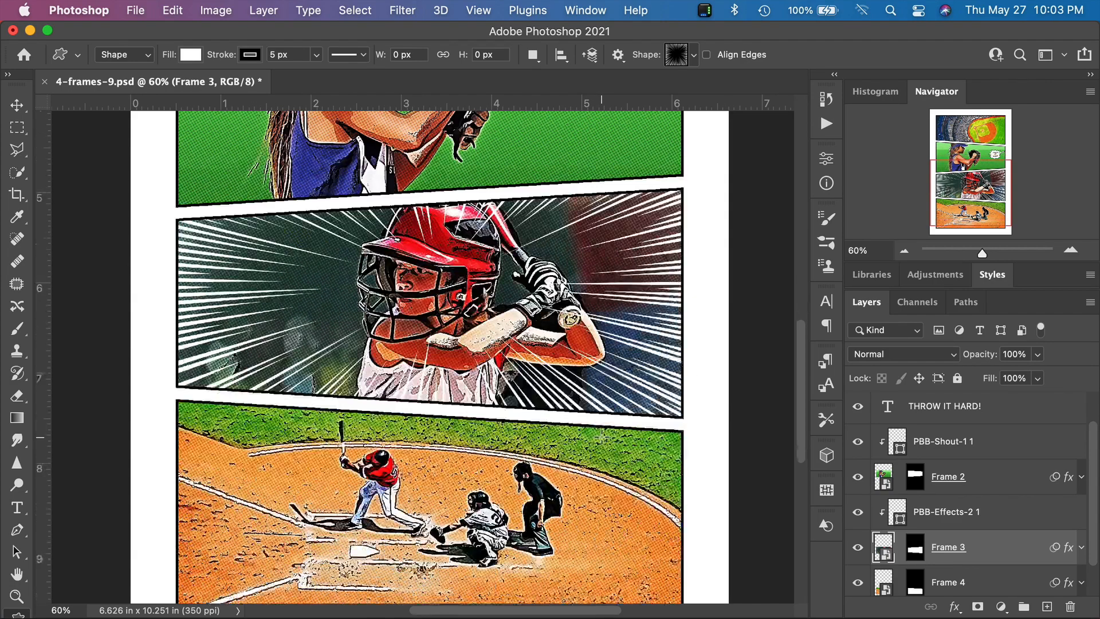
{"action": "scroll", "coordinate": [597, 436], "scroll_direction": "down", "scroll_amount": 5}
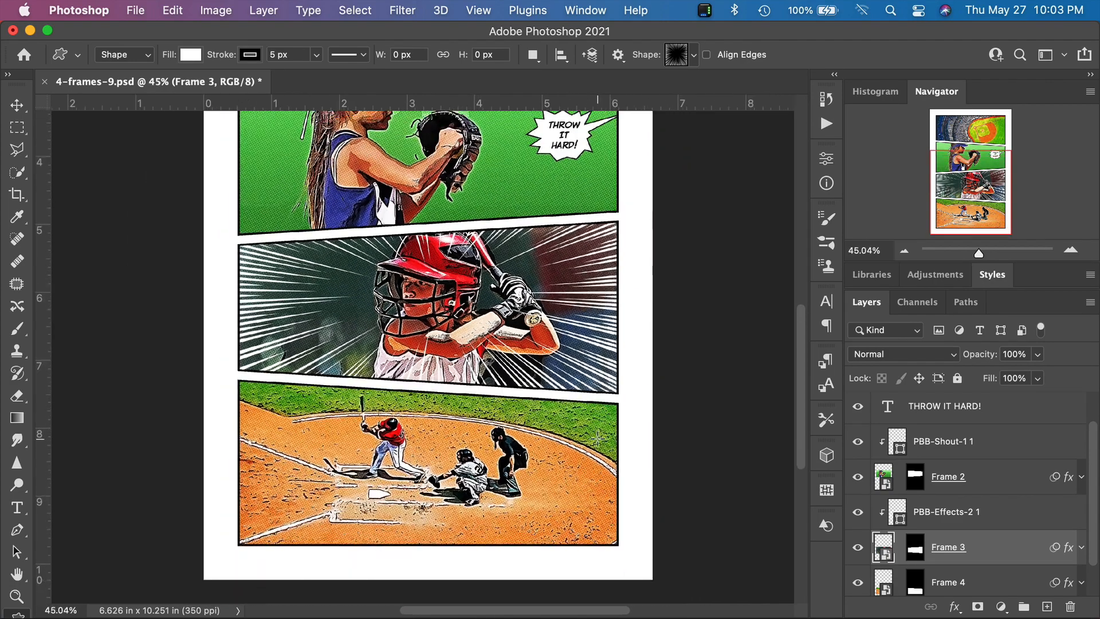
{"action": "scroll", "coordinate": [597, 438], "scroll_direction": "down", "scroll_amount": 2}
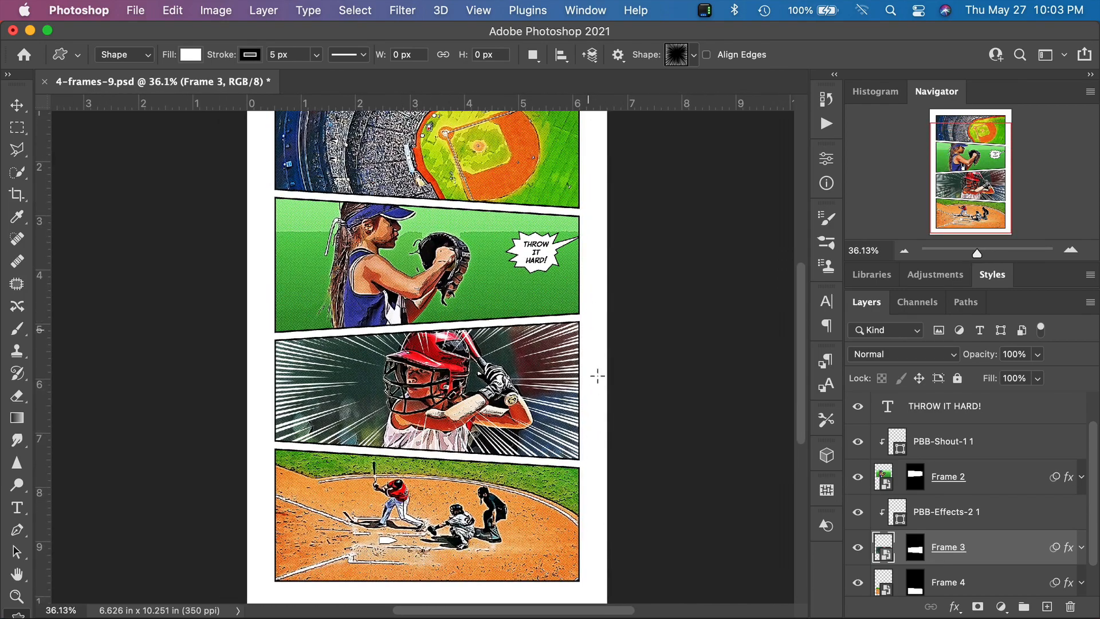
{"action": "scroll", "coordinate": [547, 405], "scroll_direction": "down", "scroll_amount": 2}
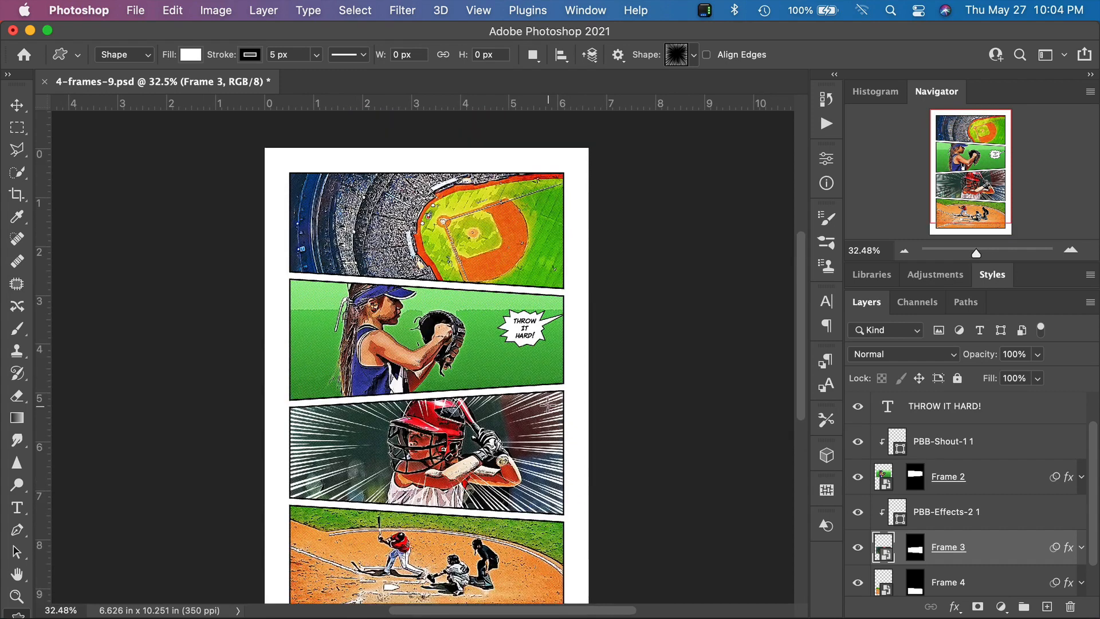
{"action": "scroll", "coordinate": [547, 405], "scroll_direction": "down", "scroll_amount": 1}
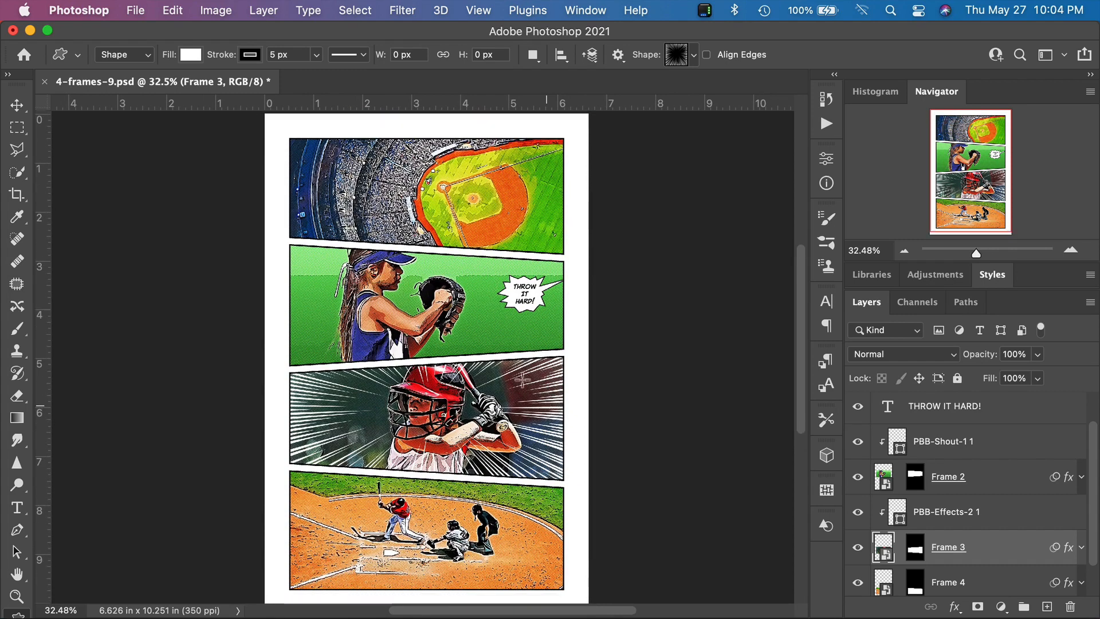